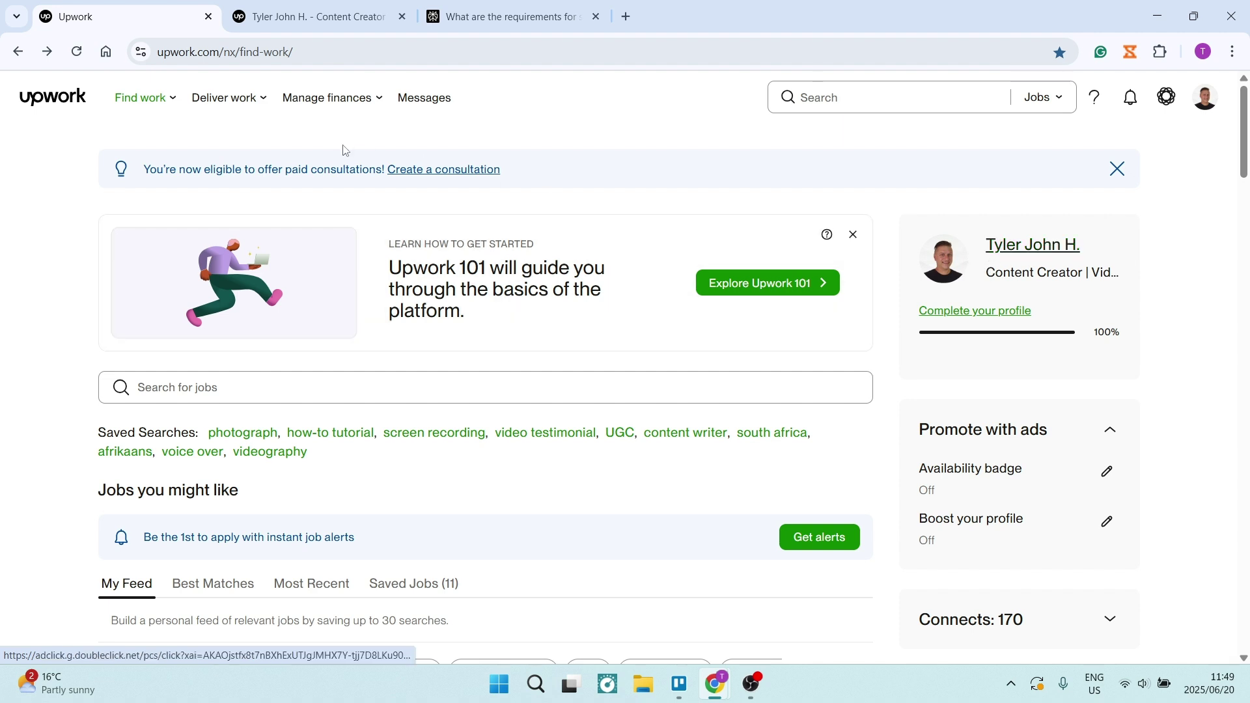
# Examine the freelancer profile from its header and job success badges through completed jobs and skills to the Employment history section
pyautogui.click(329, 28)
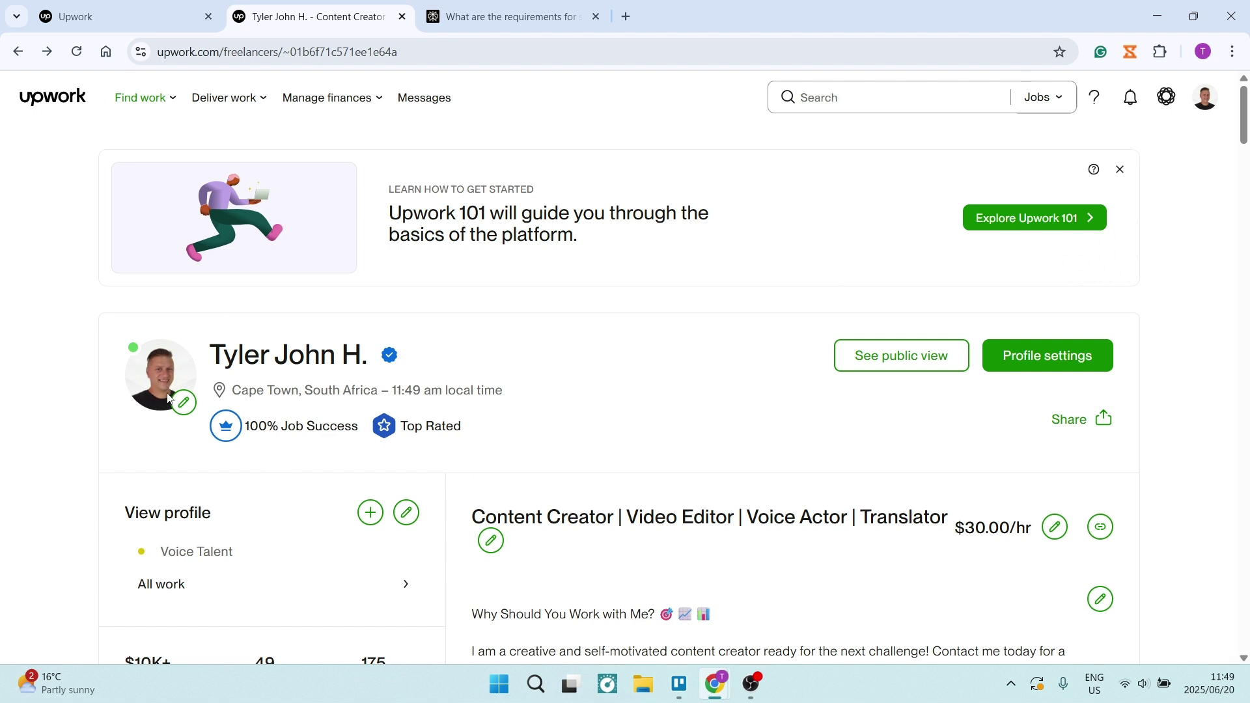
pyautogui.moveTo(204, 442); pyautogui.dragTo(477, 431)
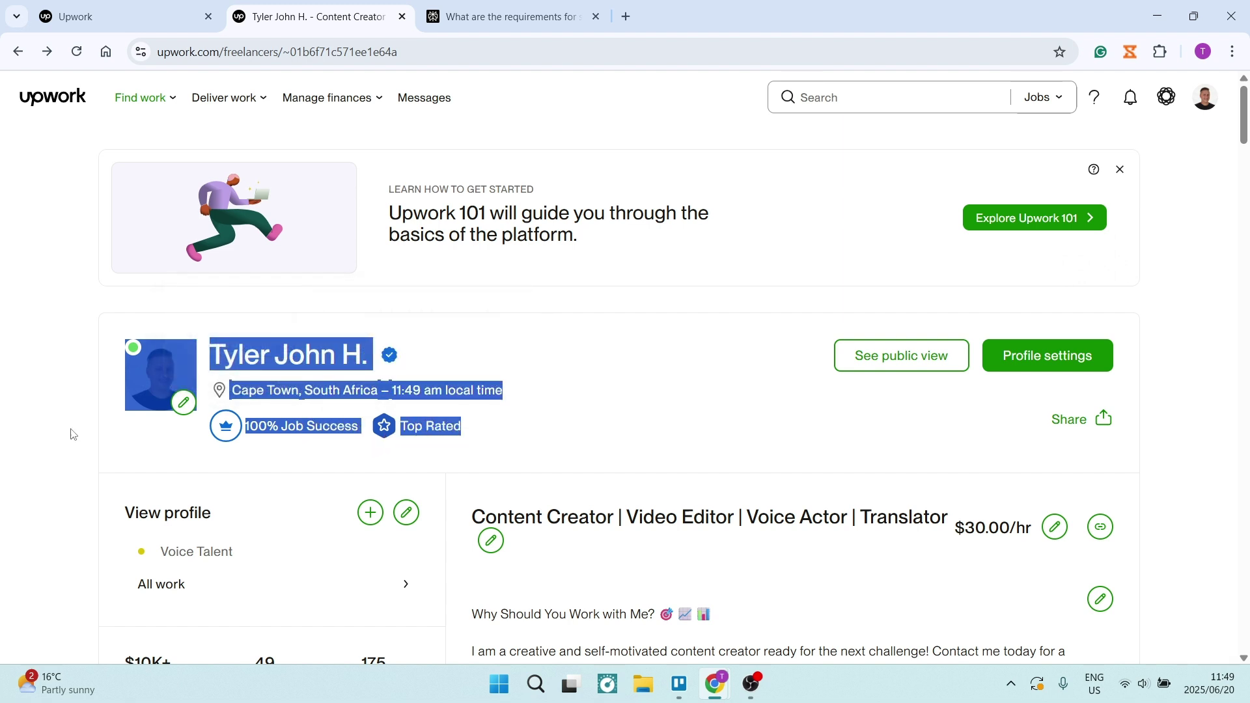
pyautogui.click(117, 395)
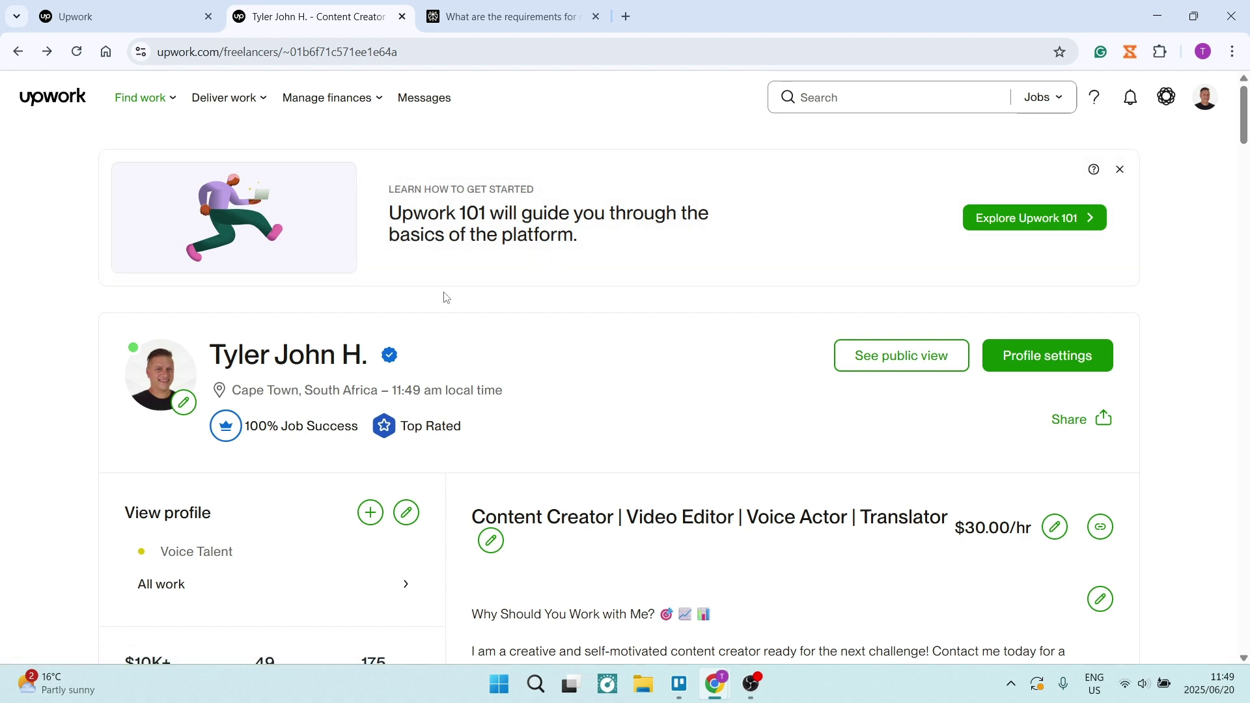
pyautogui.scroll(-12, 583, 332)
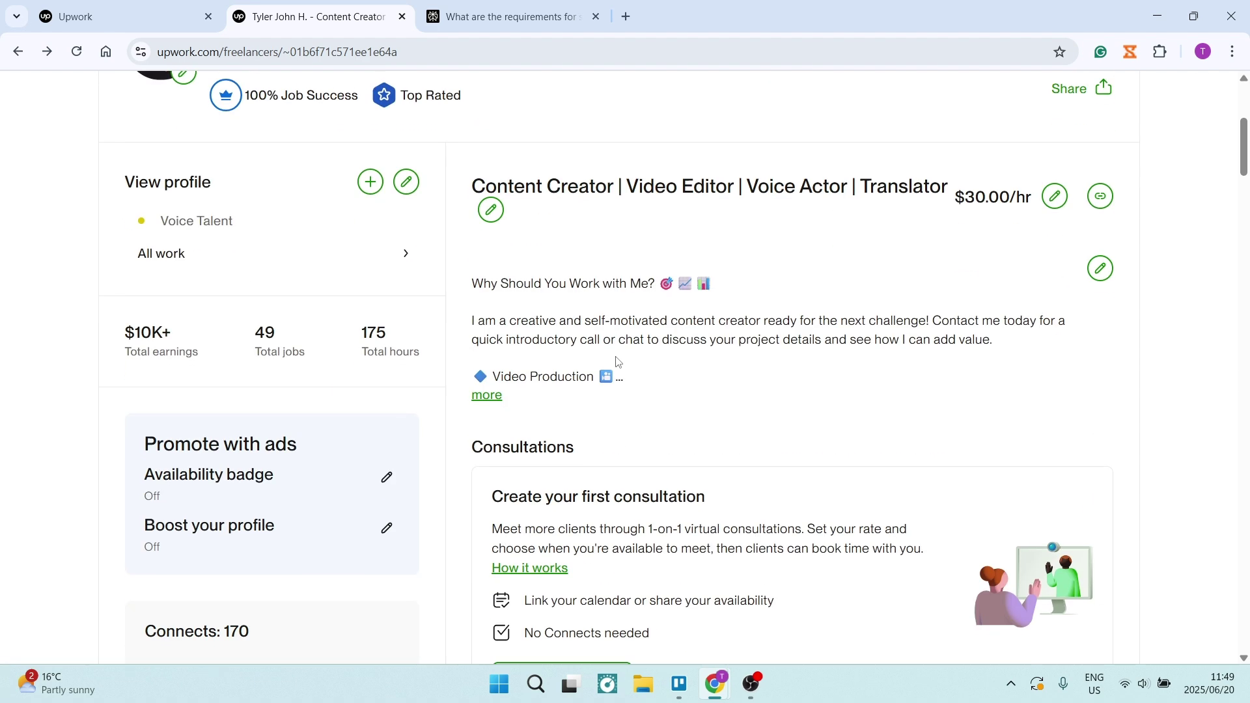
pyautogui.scroll(-20, 615, 355)
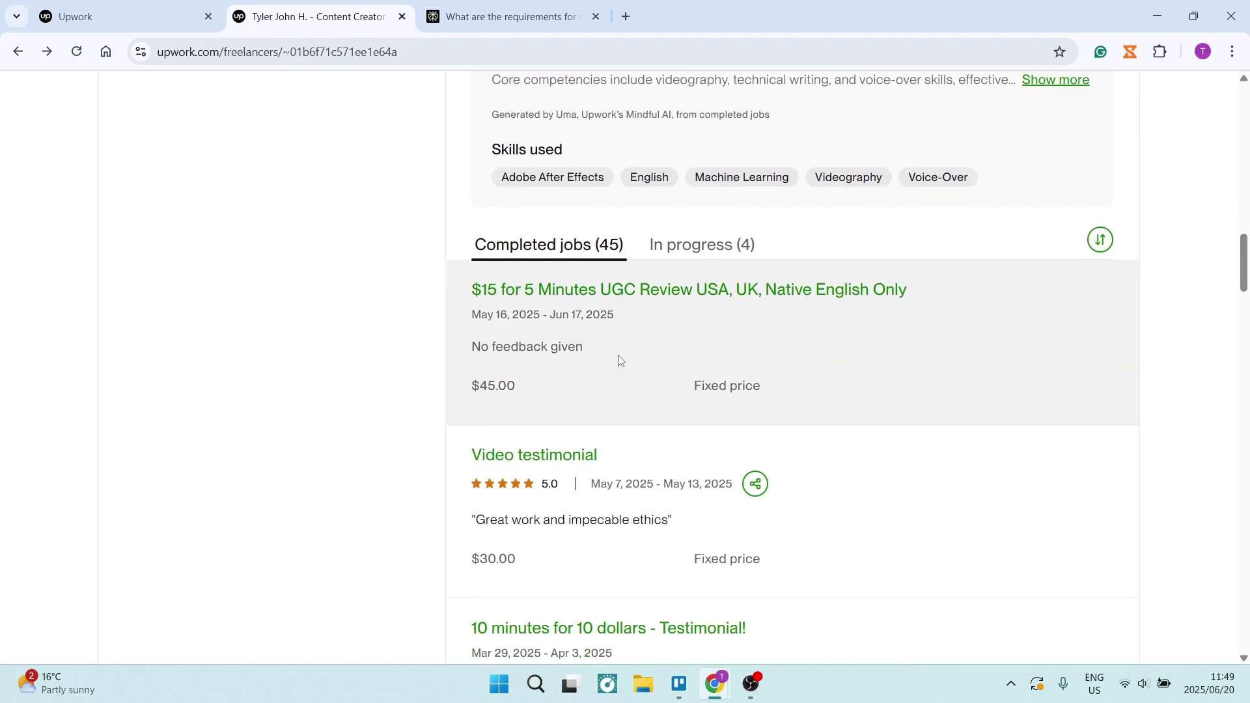
pyautogui.scroll(-7, 623, 339)
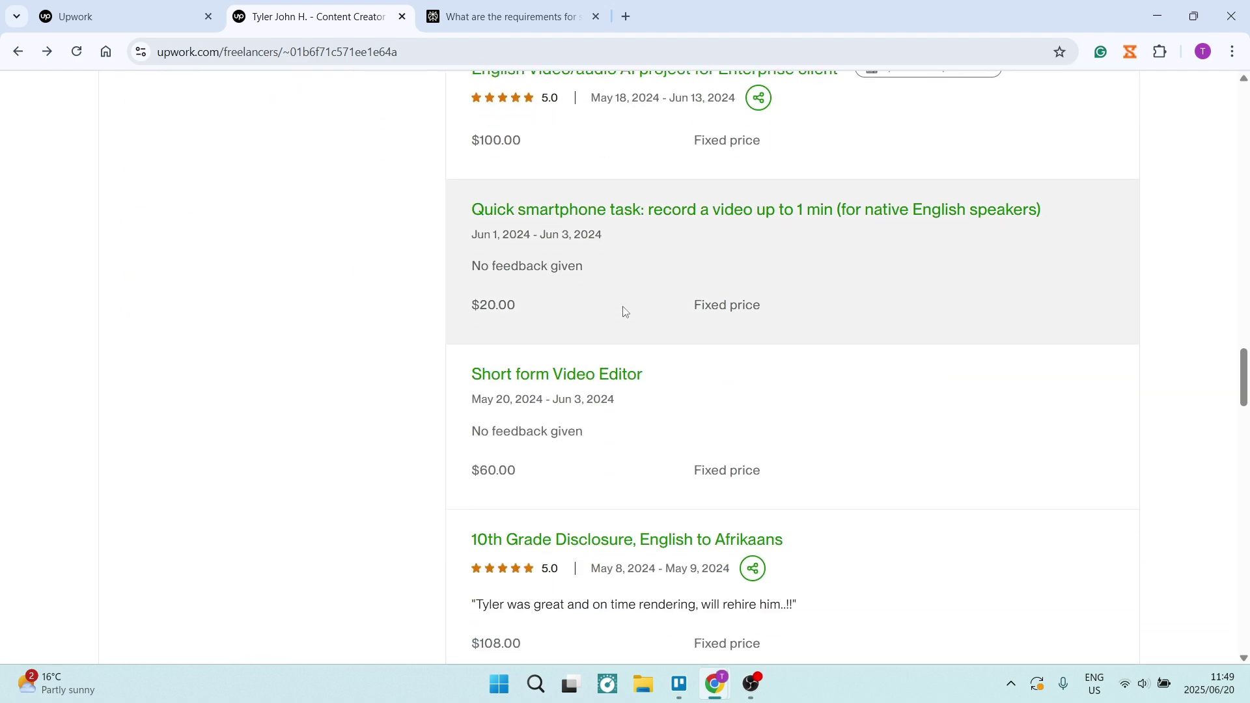
pyautogui.scroll(1, 624, 311)
pyautogui.scroll(-2, 625, 311)
pyautogui.scroll(-15, 624, 311)
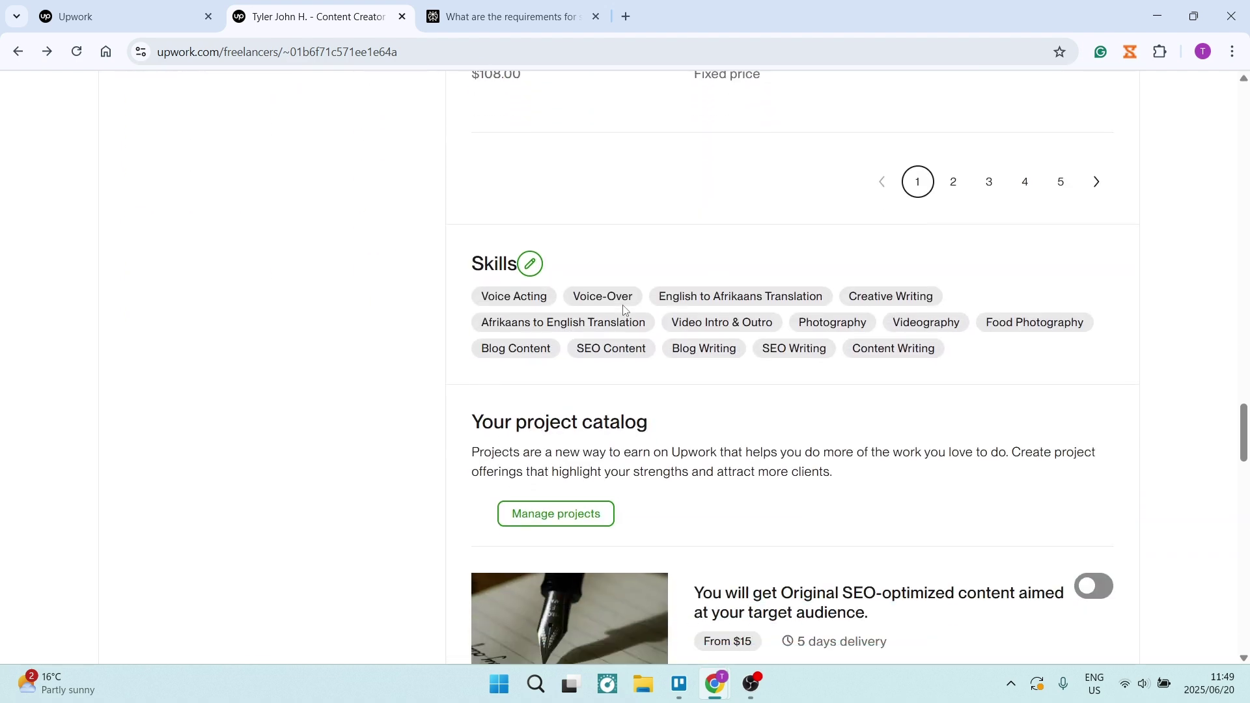
pyautogui.scroll(-13, 623, 311)
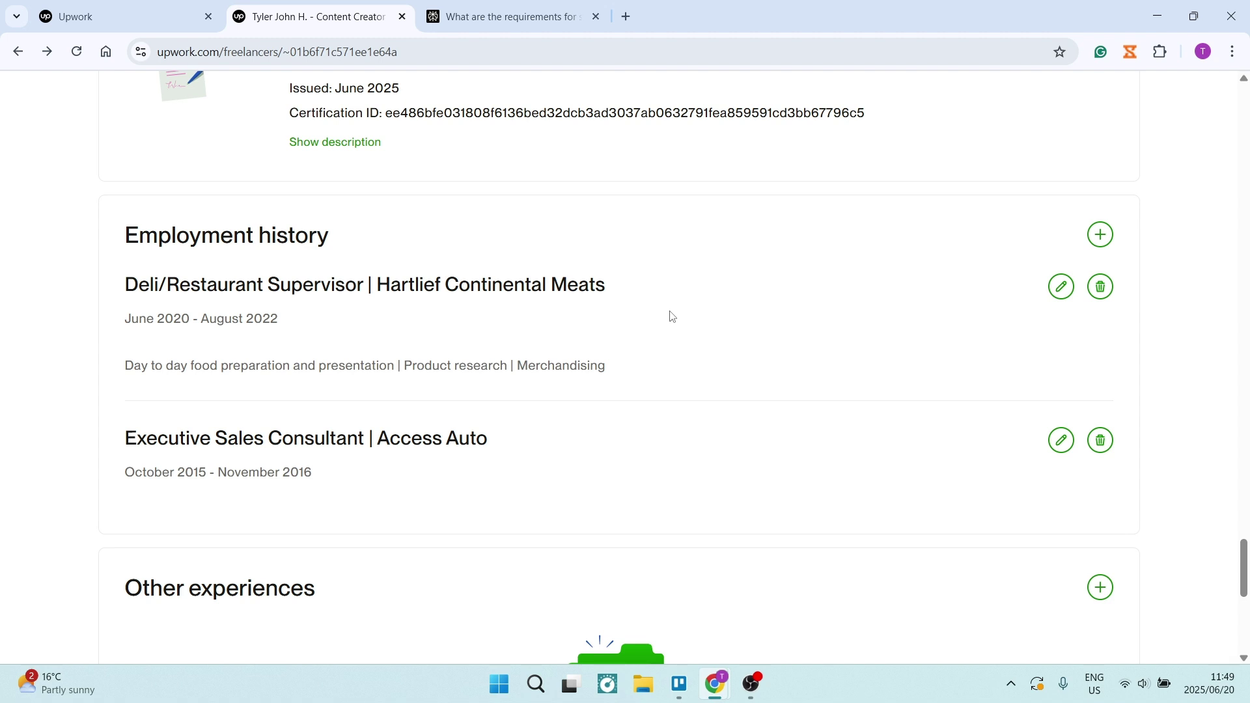
# Review the Complete your profile checklist and the profile completion percentage on the Find work page
pyautogui.click(91, 17)
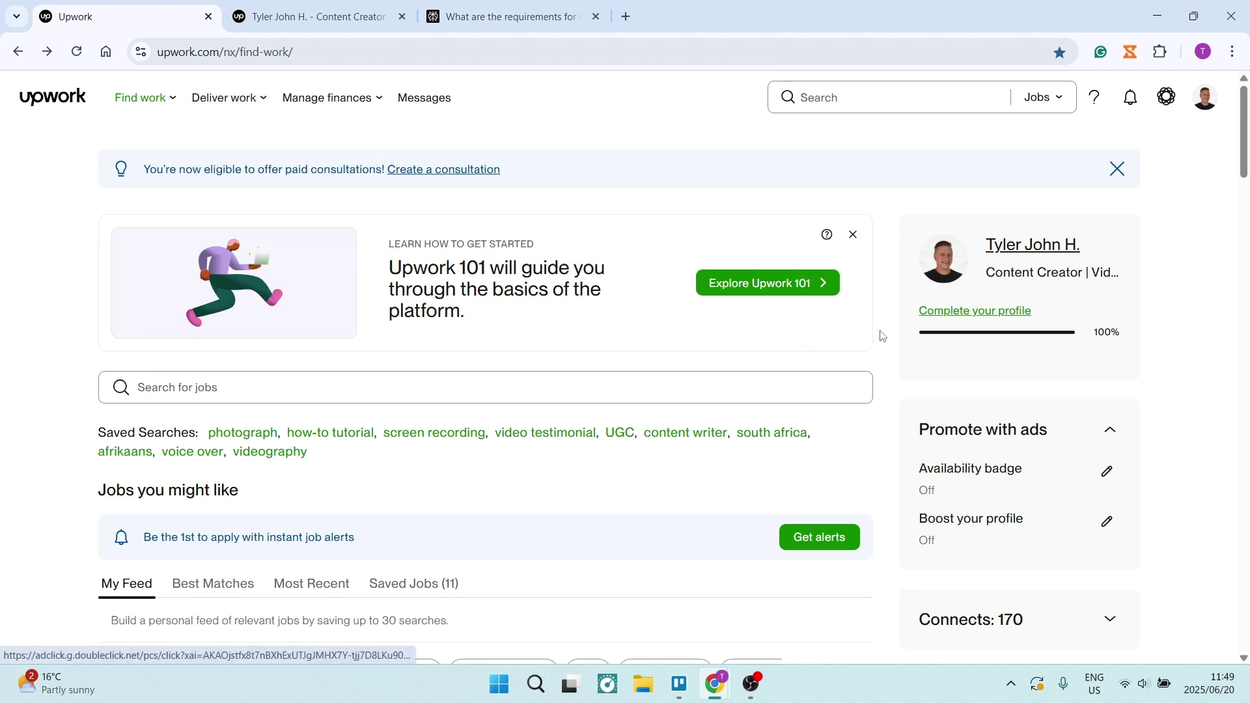
pyautogui.click(946, 318)
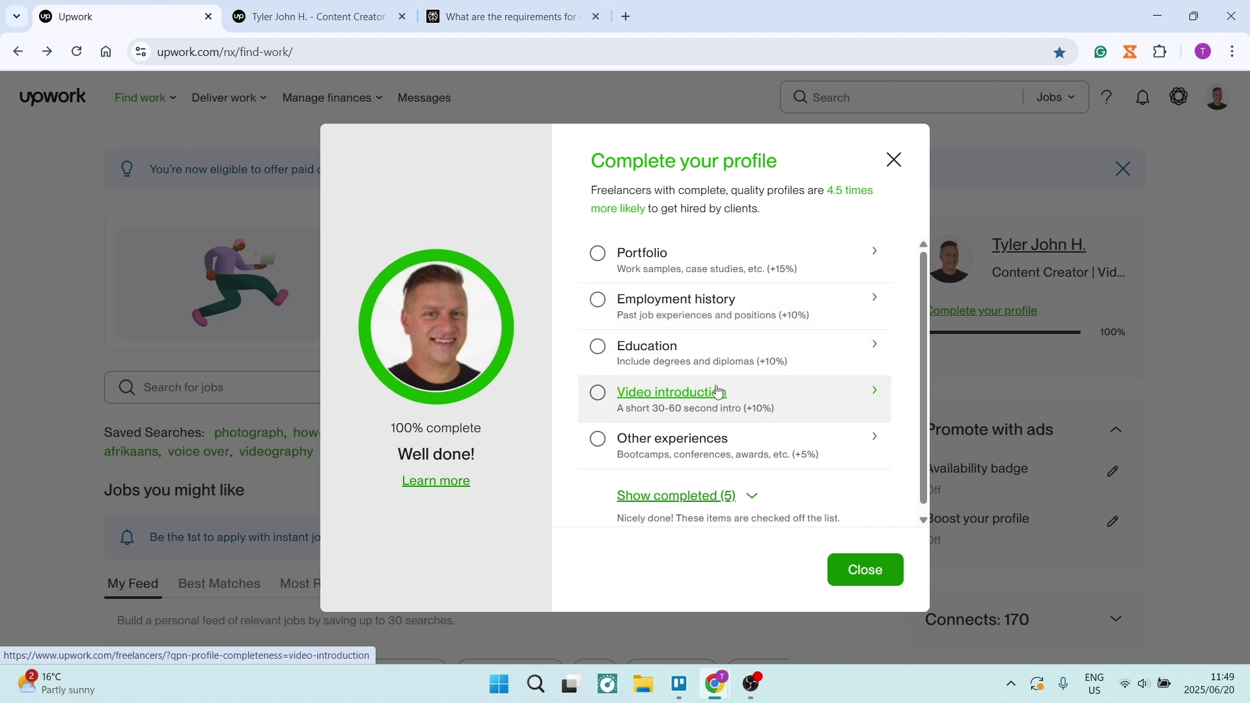
pyautogui.scroll(-1, 720, 403)
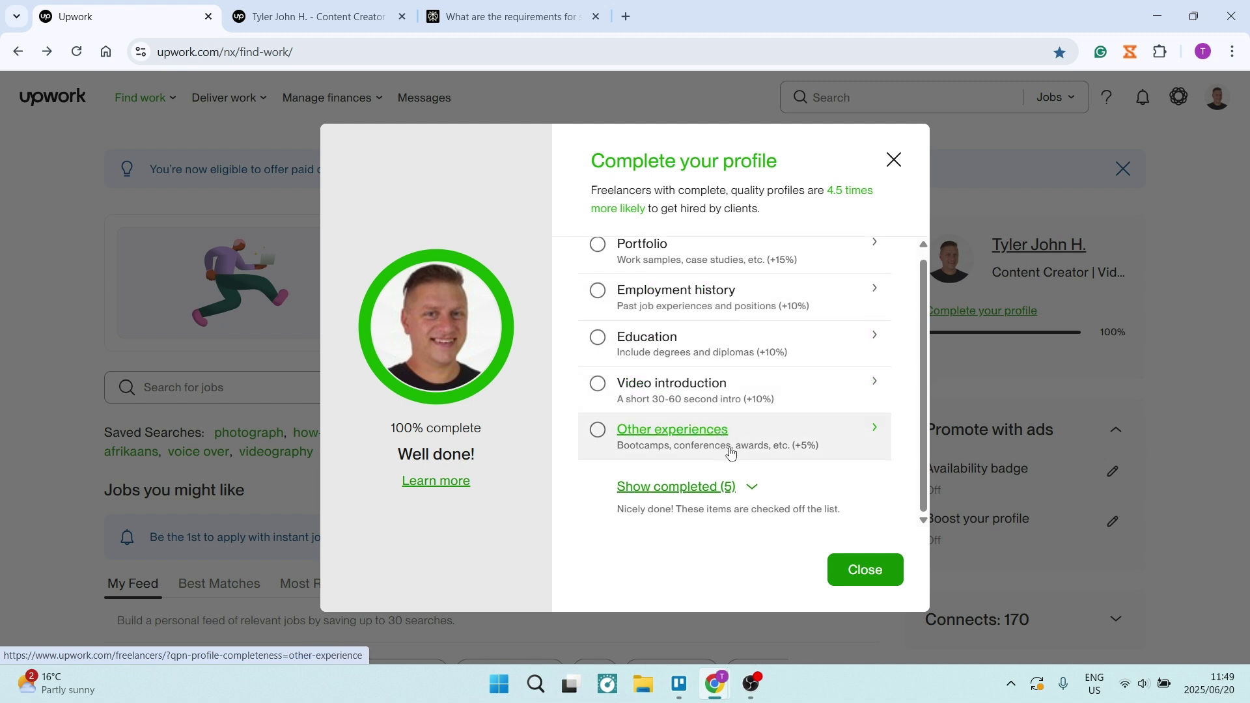
pyautogui.scroll(1, 745, 416)
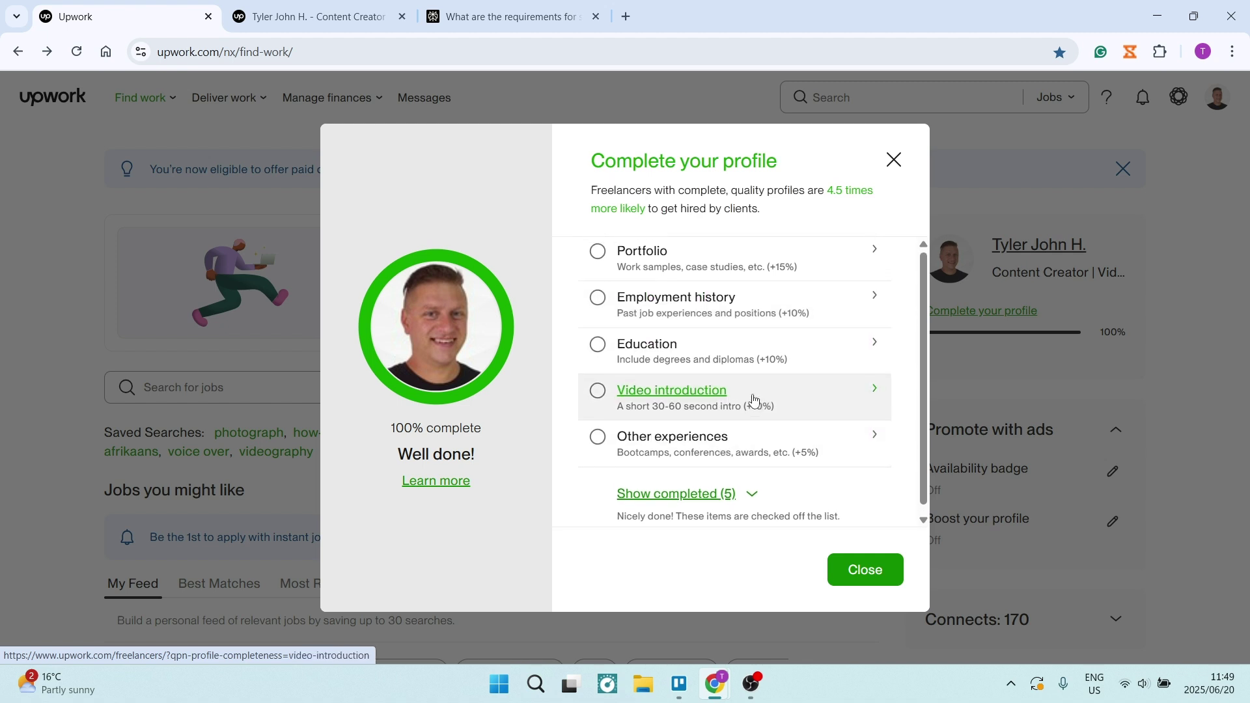
pyautogui.click(889, 164)
pyautogui.moveTo(1090, 333); pyautogui.dragTo(1144, 337)
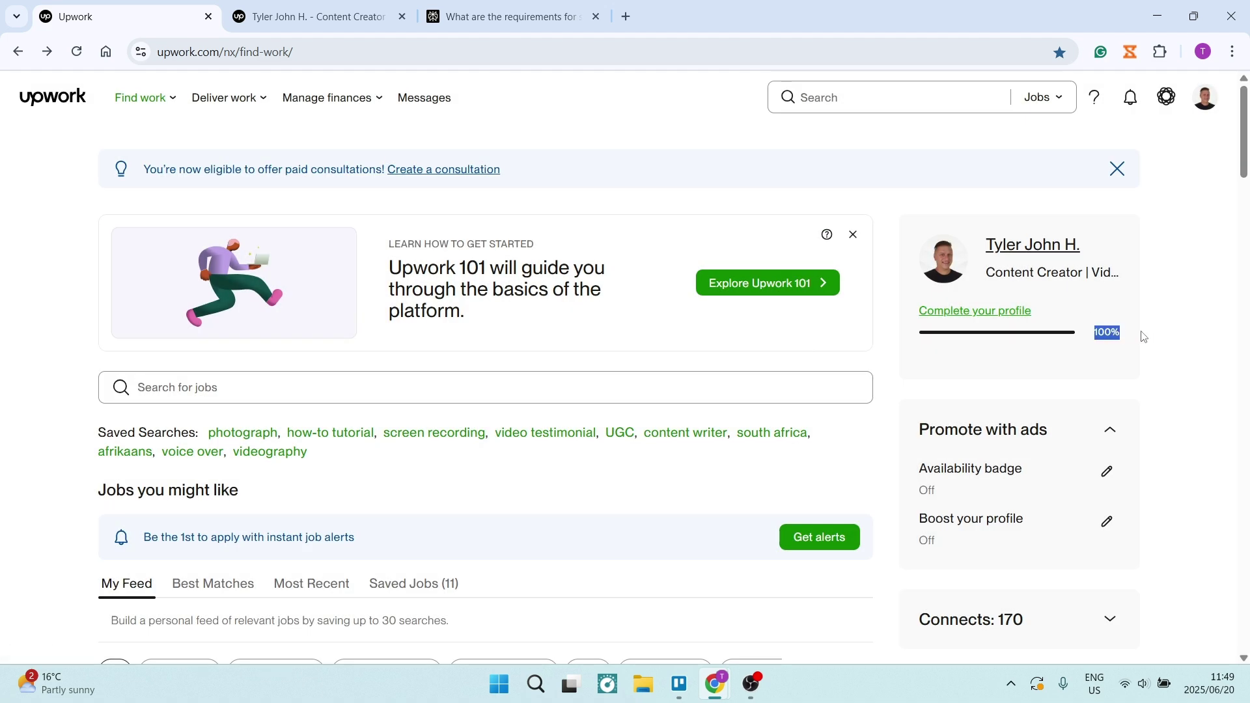
pyautogui.click(1147, 335)
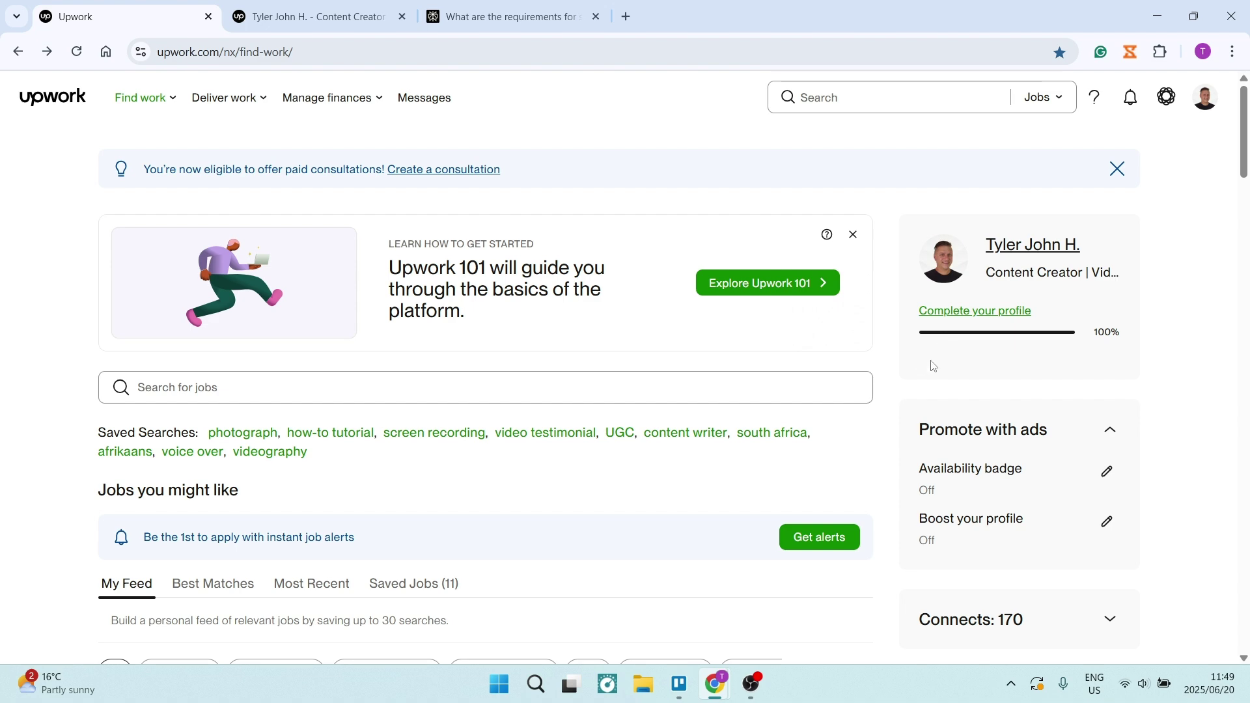
# Open a new entry form in the profile's Employment history section and examine its company, location and title fields
pyautogui.click(346, 12)
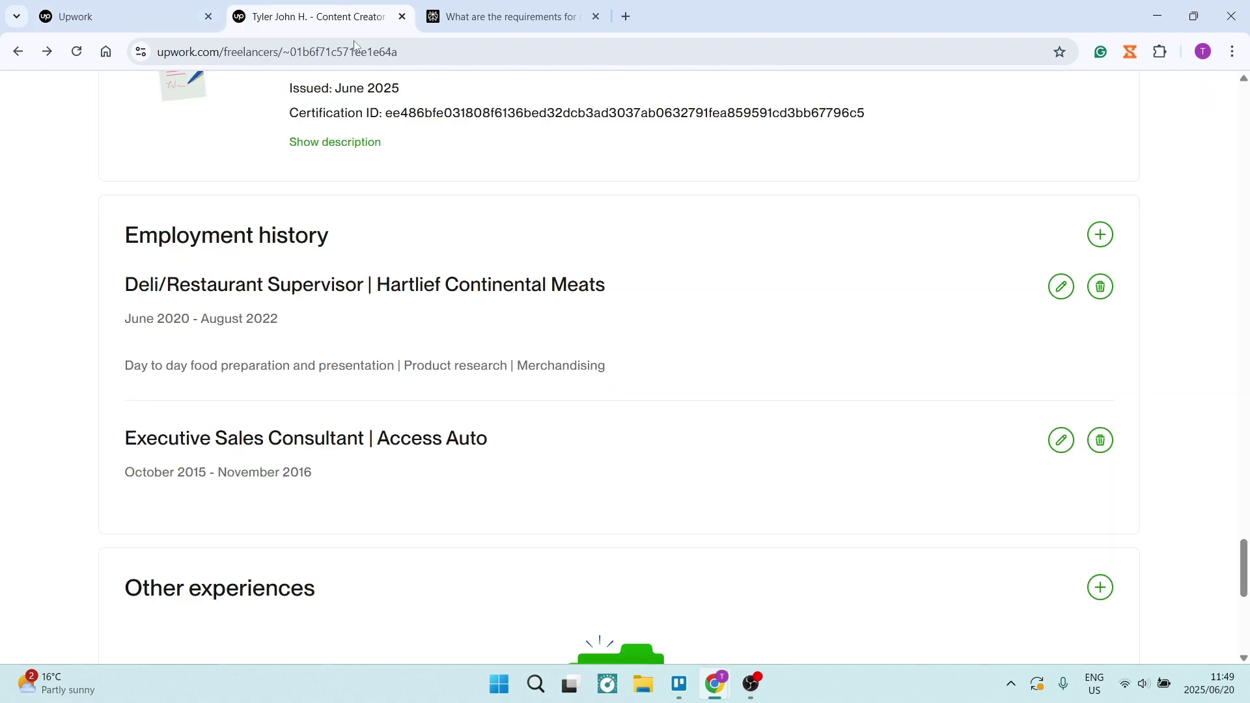
pyautogui.moveTo(1232, 545)
pyautogui.mouseDown()
pyautogui.moveTo(1233, 91)
pyautogui.moveTo(1246, 537)
pyautogui.mouseUp()
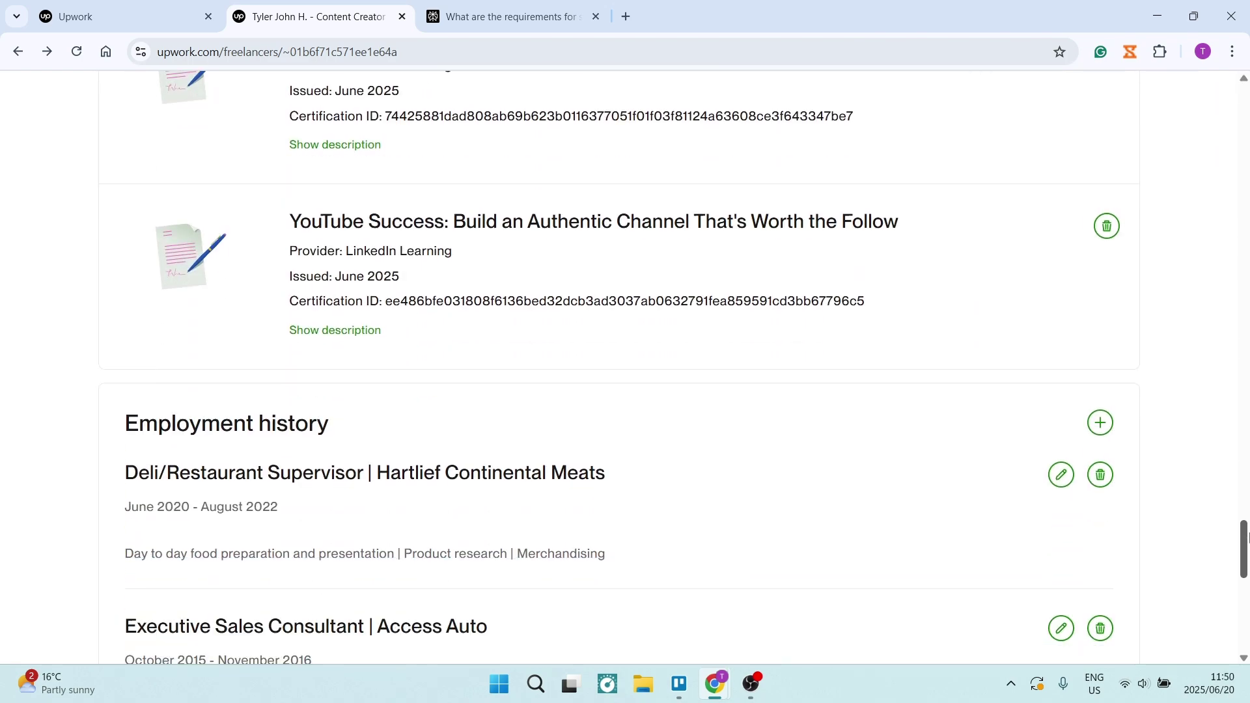
pyautogui.scroll(-1, 786, 427)
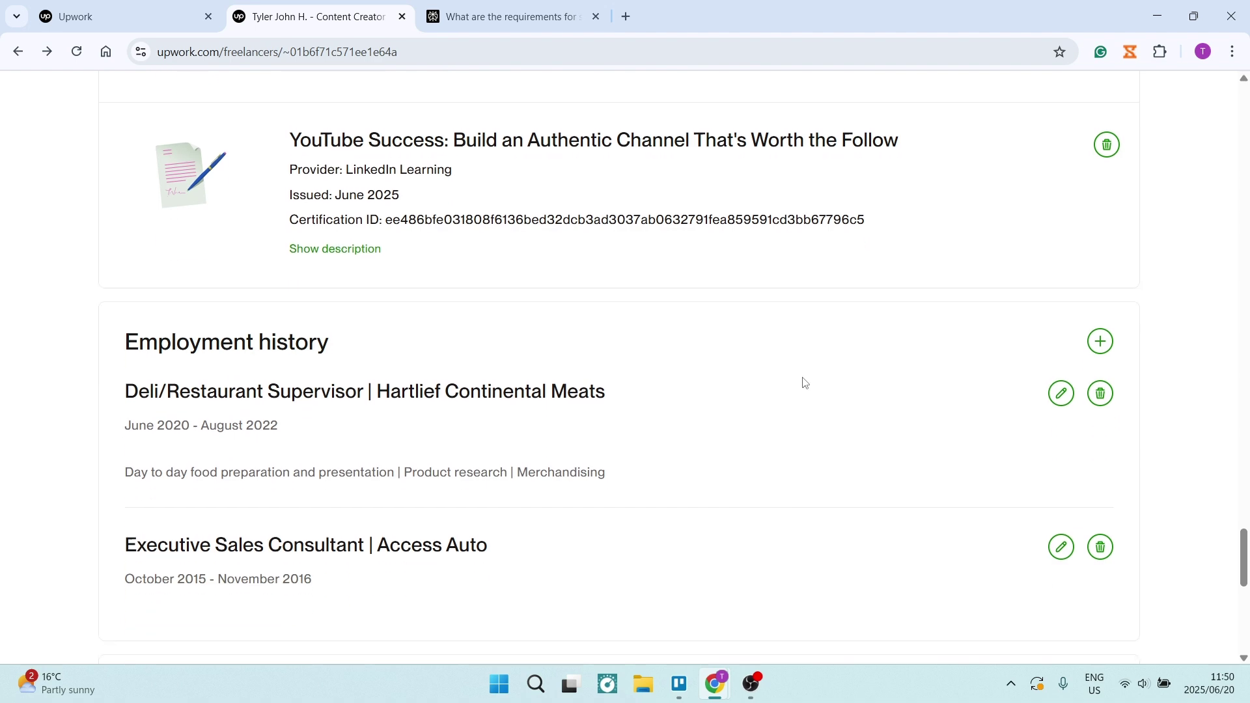
pyautogui.click(1100, 343)
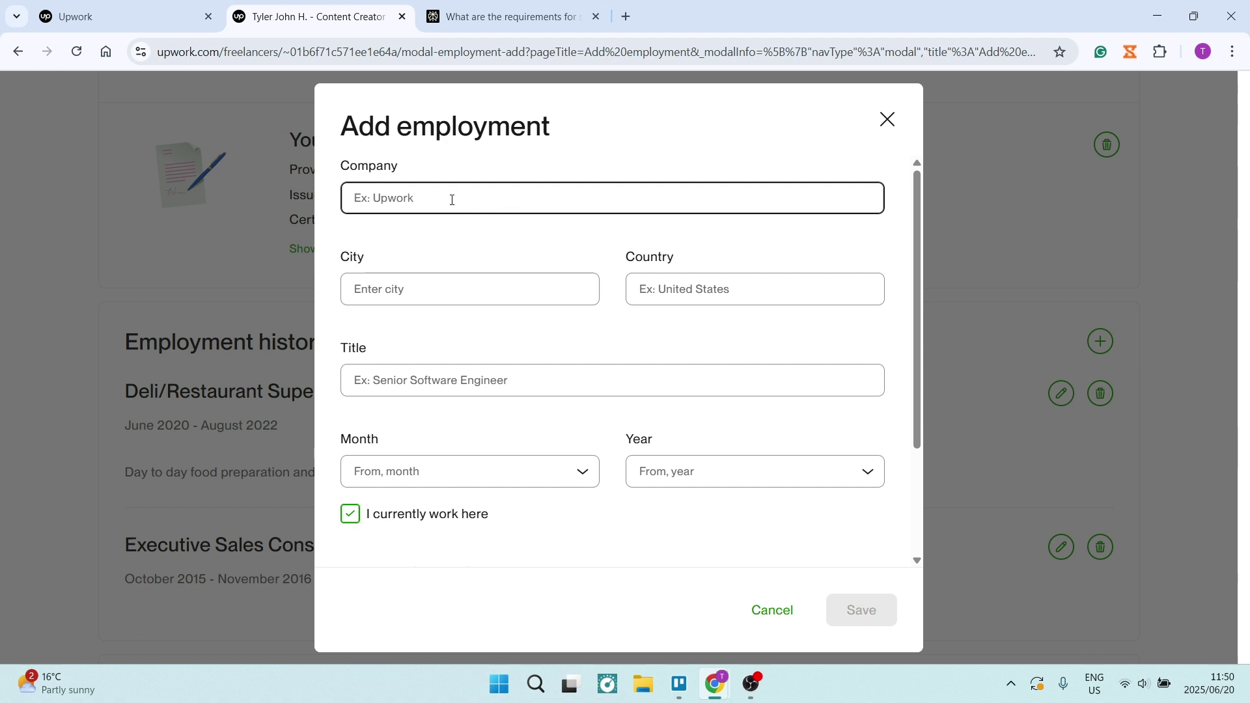
pyautogui.click(455, 259)
pyautogui.click(452, 235)
pyautogui.click(473, 195)
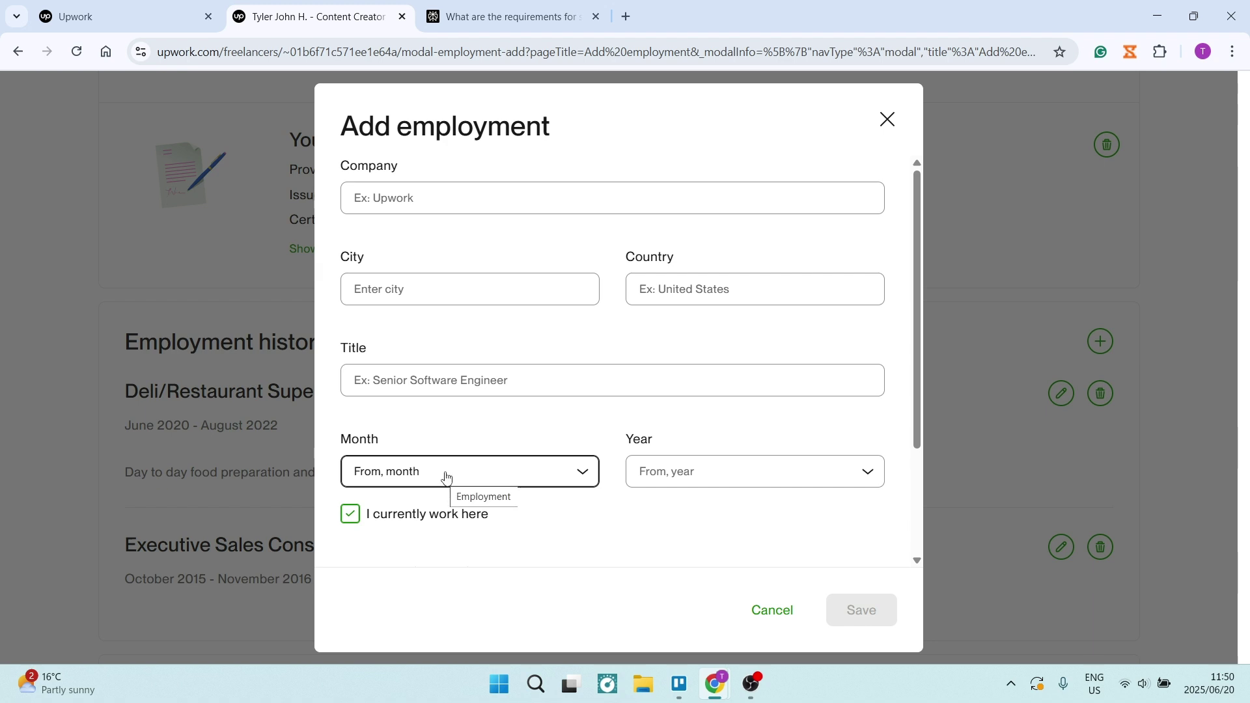
# Turn off "I currently work here", examine the end-date and description fields, and dismiss the employment form without saving
pyautogui.click(351, 514)
pyautogui.scroll(-3, 491, 513)
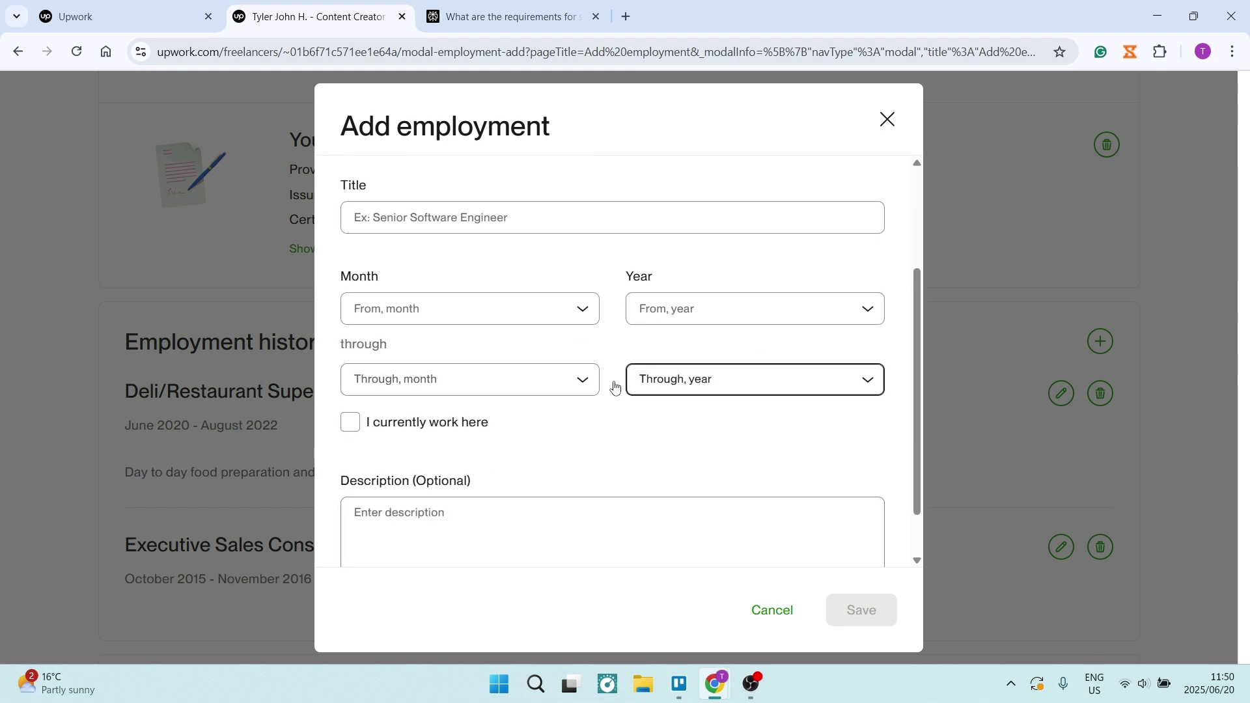
pyautogui.scroll(-1, 583, 415)
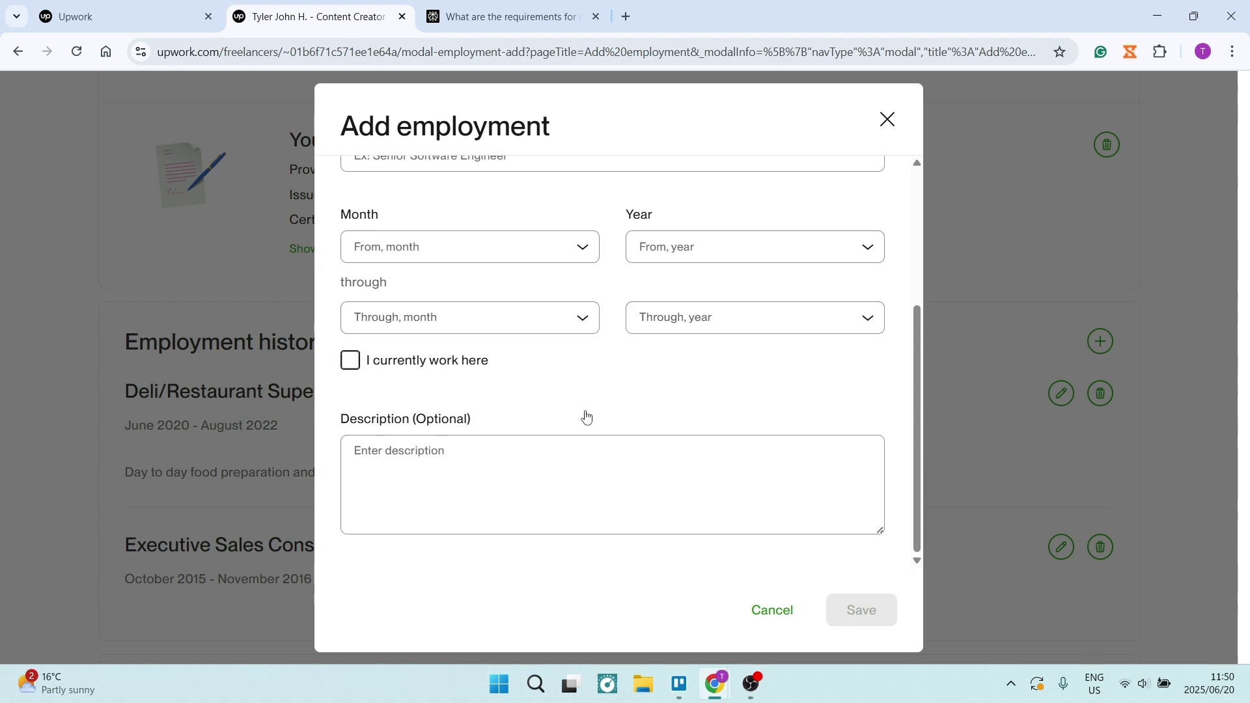
pyautogui.click(494, 495)
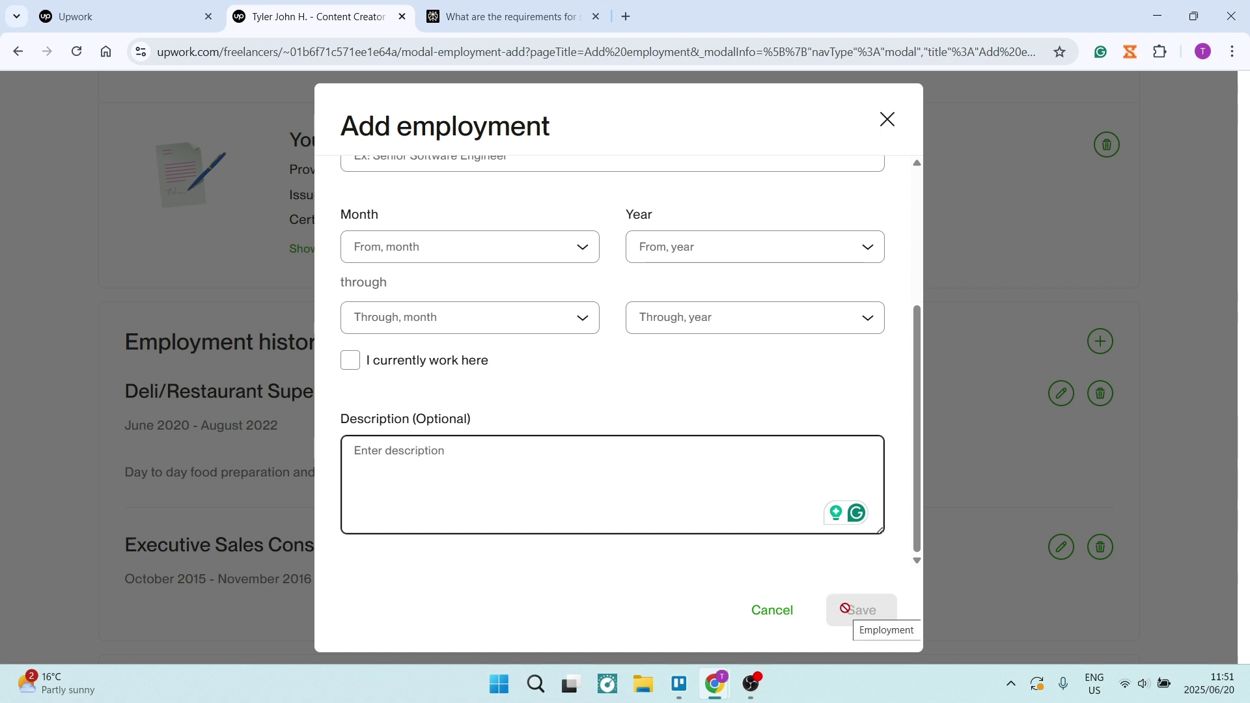
pyautogui.click(64, 317)
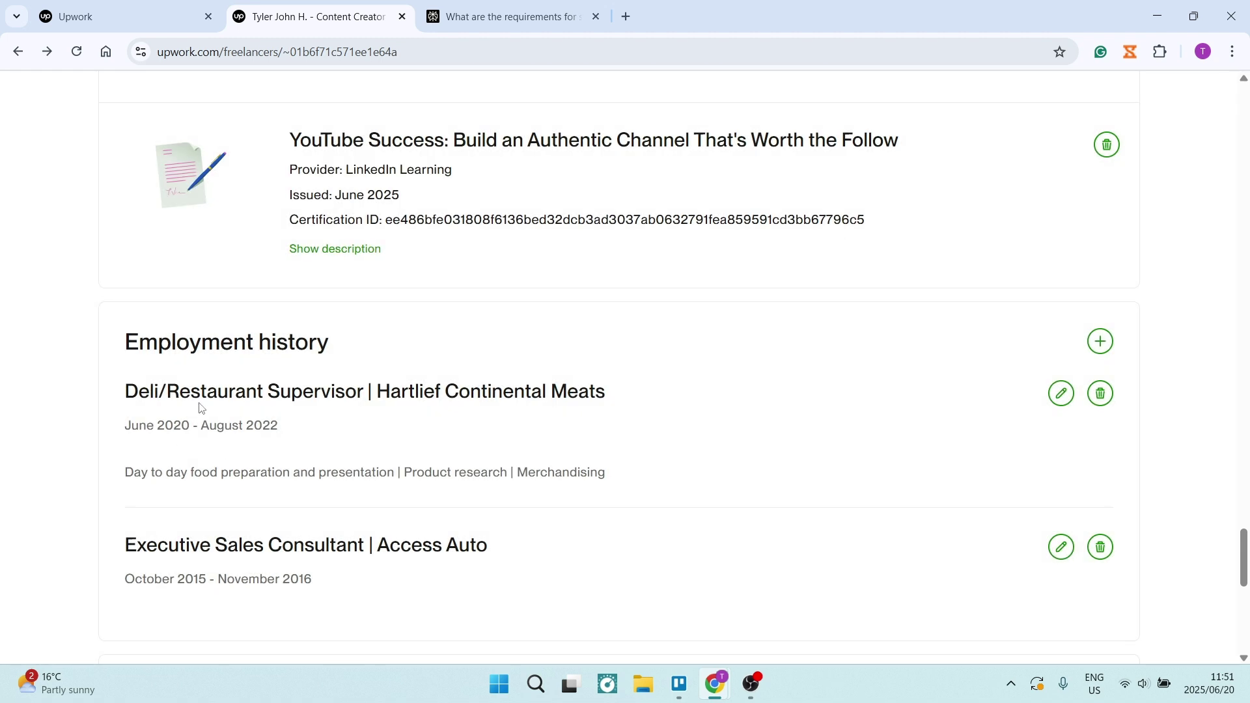
# Examine how the job title and company name are presented in the Deli/Restaurant Supervisor employment entry
pyautogui.scroll(-1, 176, 380)
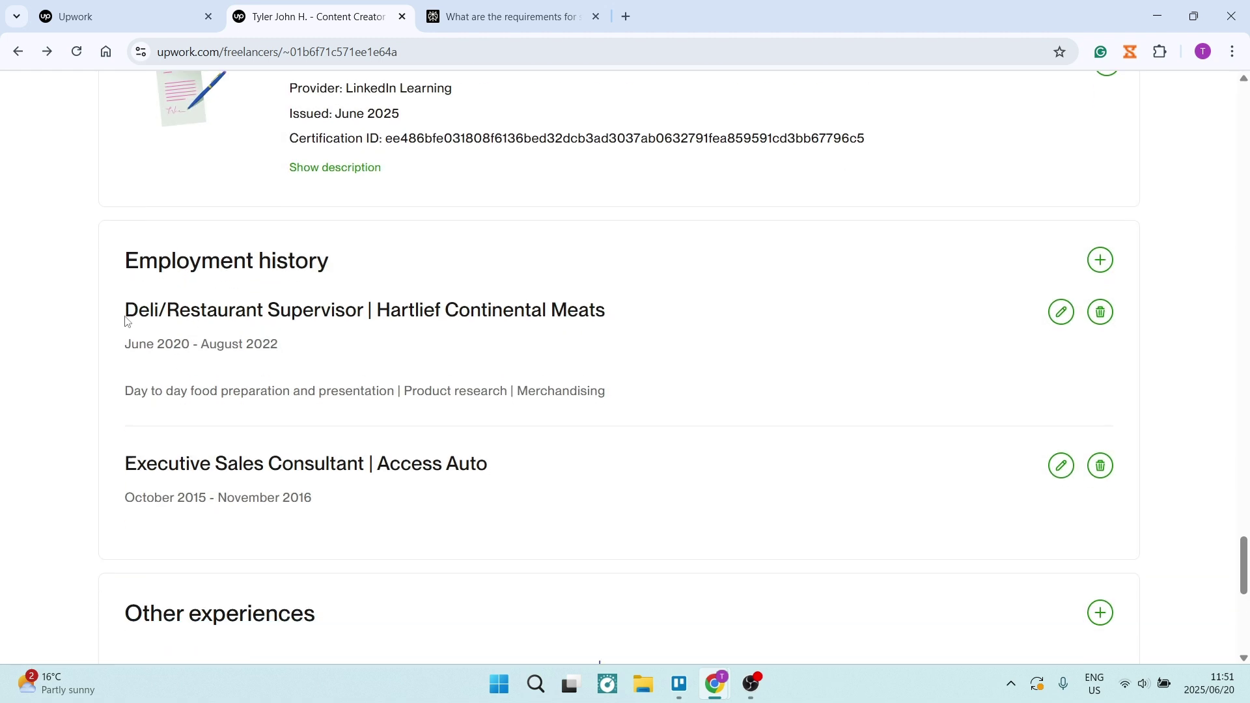
pyautogui.moveTo(112, 315); pyautogui.dragTo(674, 318)
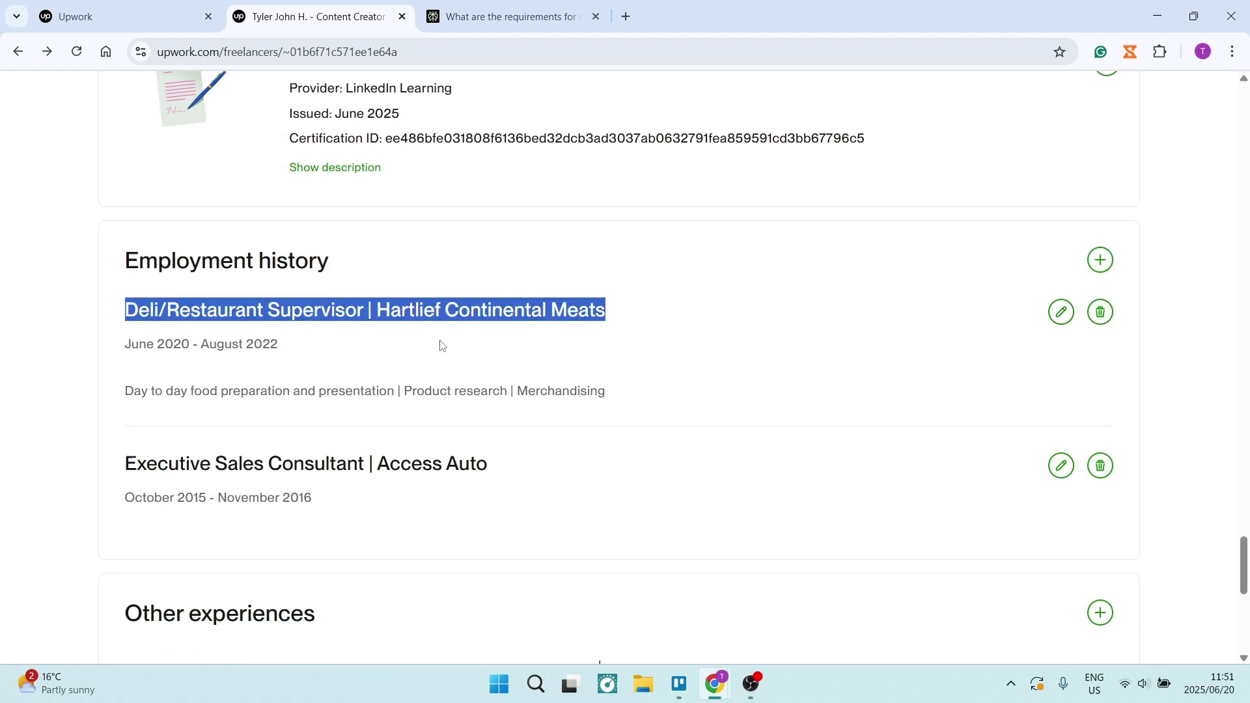
pyautogui.click(293, 356)
pyautogui.doubleClick(369, 311)
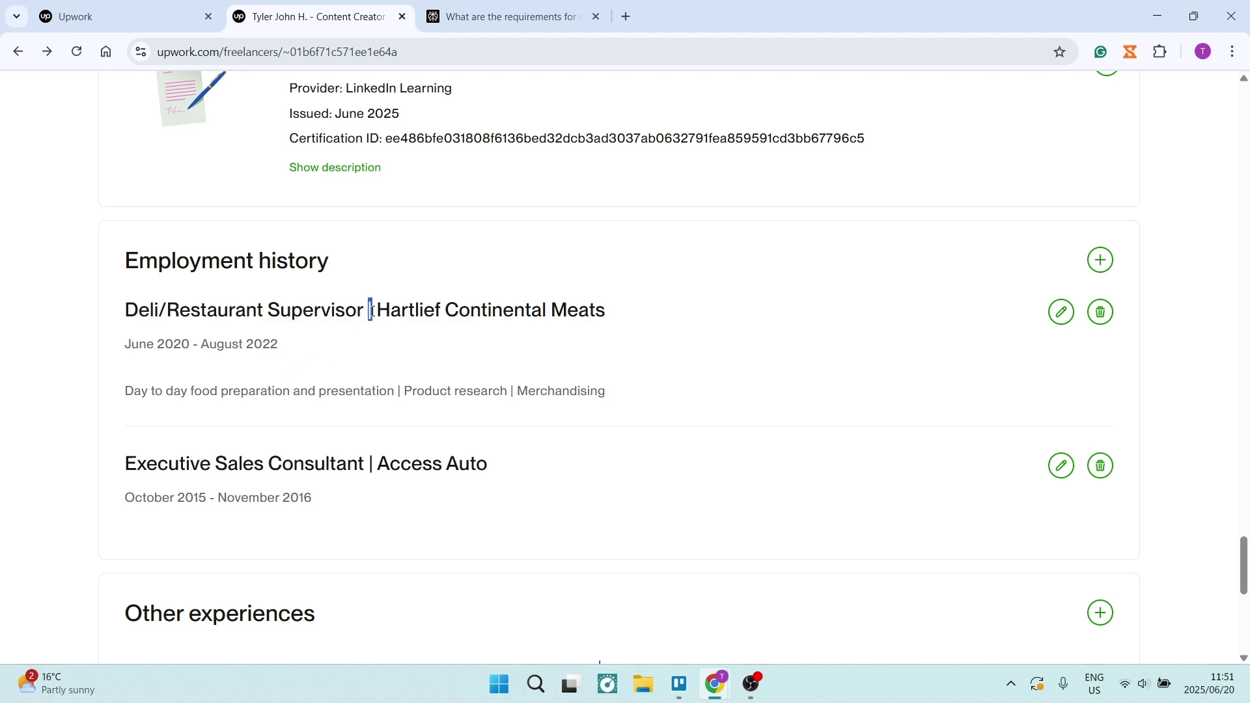
pyautogui.click(368, 349)
pyautogui.moveTo(375, 307); pyautogui.dragTo(731, 315)
pyautogui.click(664, 316)
# Examine the employment dates and duties description of the Deli/Restaurant Supervisor entry
pyautogui.moveTo(126, 353); pyautogui.dragTo(301, 351)
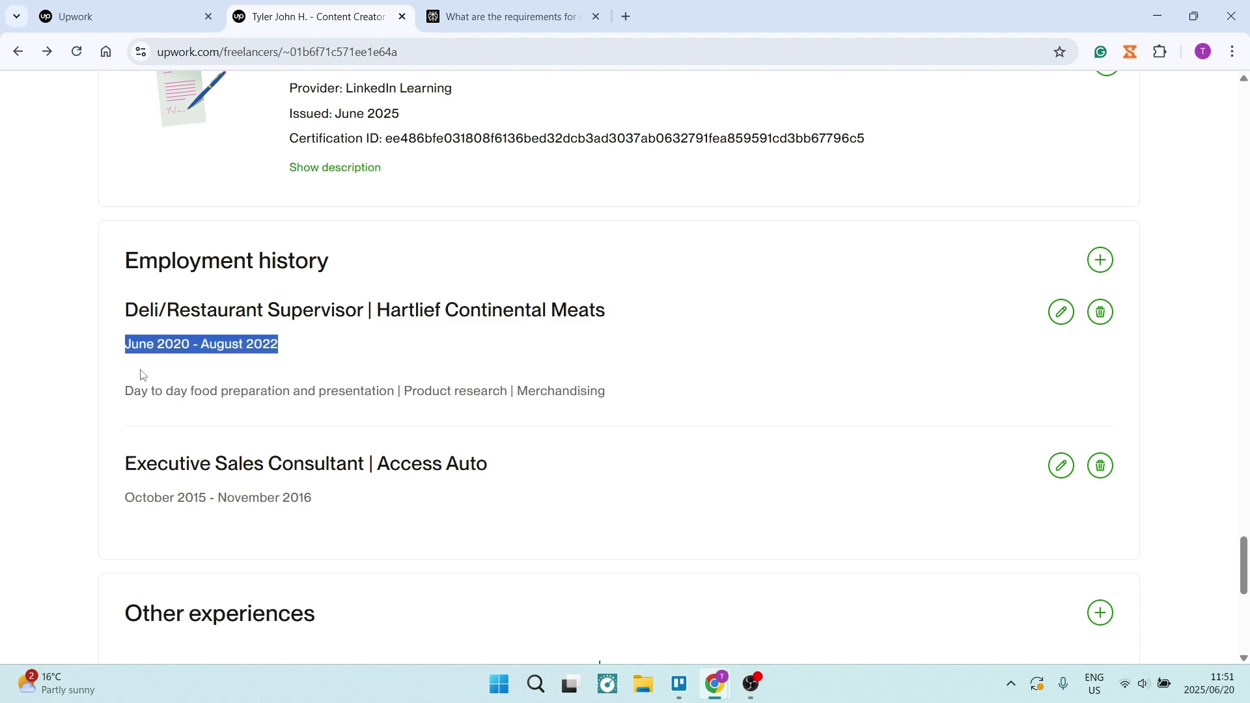
pyautogui.click(78, 371)
pyautogui.moveTo(124, 392); pyautogui.dragTo(646, 394)
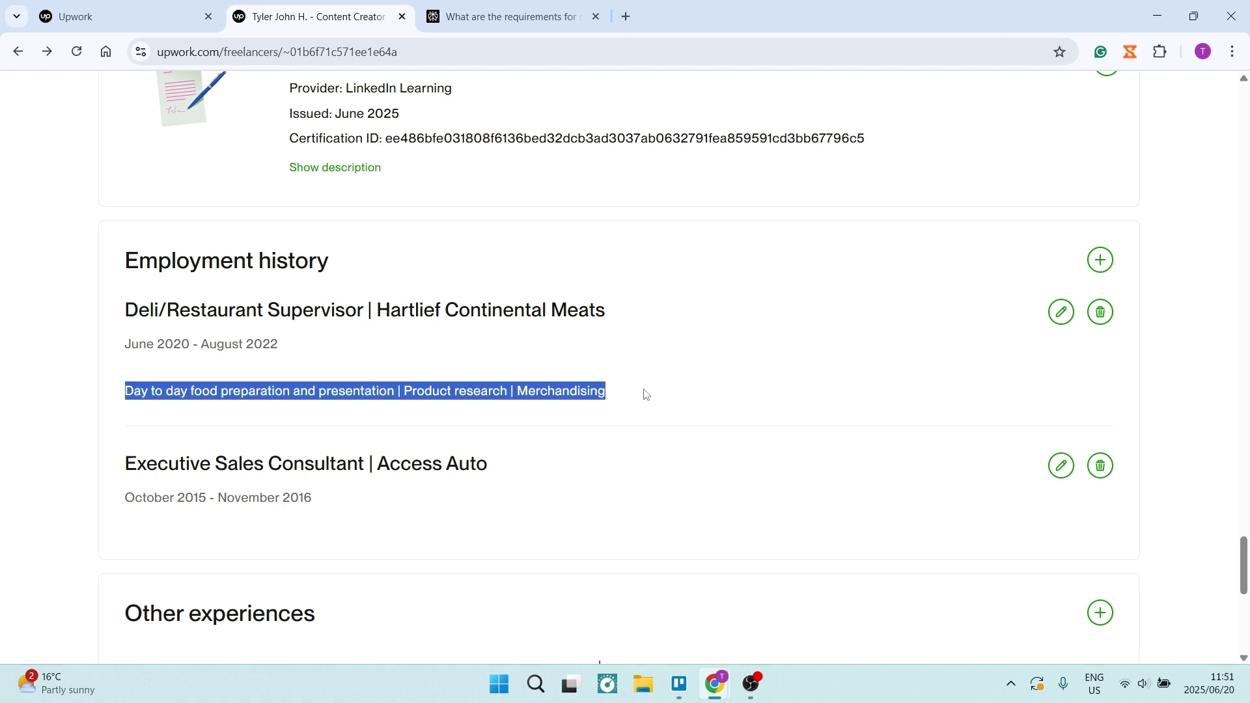
pyautogui.click(76, 373)
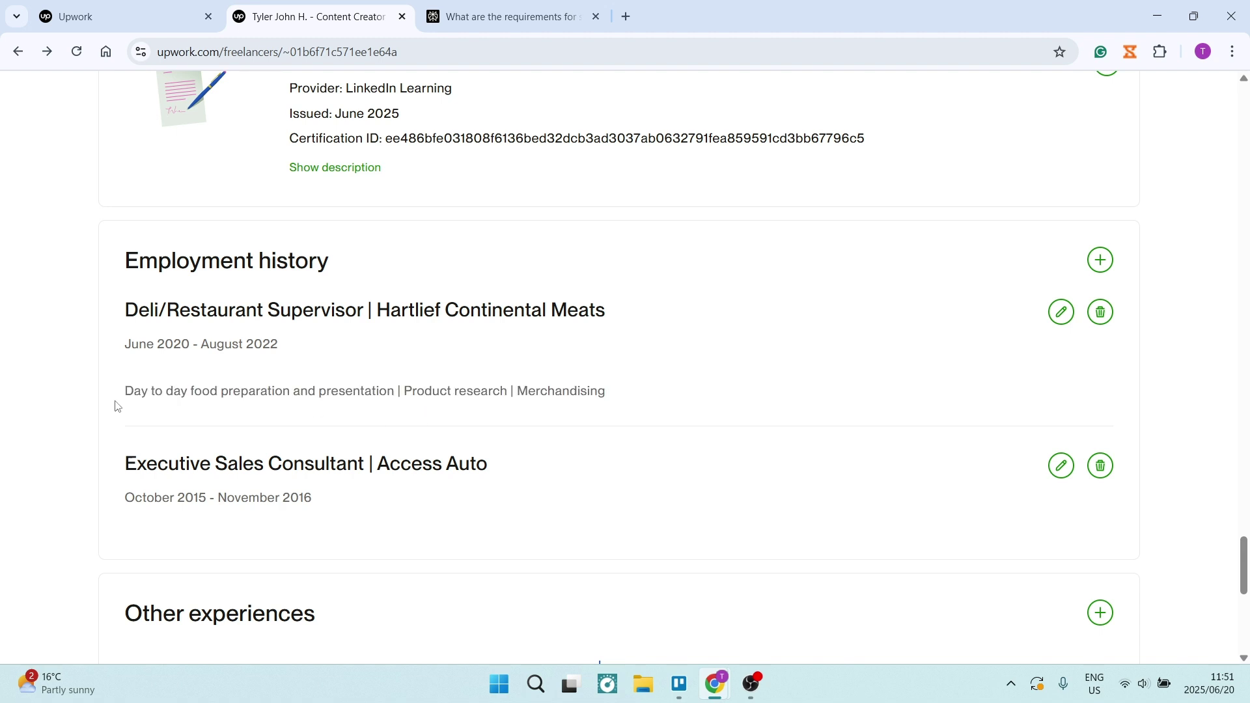
pyautogui.moveTo(116, 405); pyautogui.dragTo(668, 417)
pyautogui.click(32, 366)
# Look through the job posts in My Feed and check the proposals information of the Graphic Designer hero image job
pyautogui.click(149, 11)
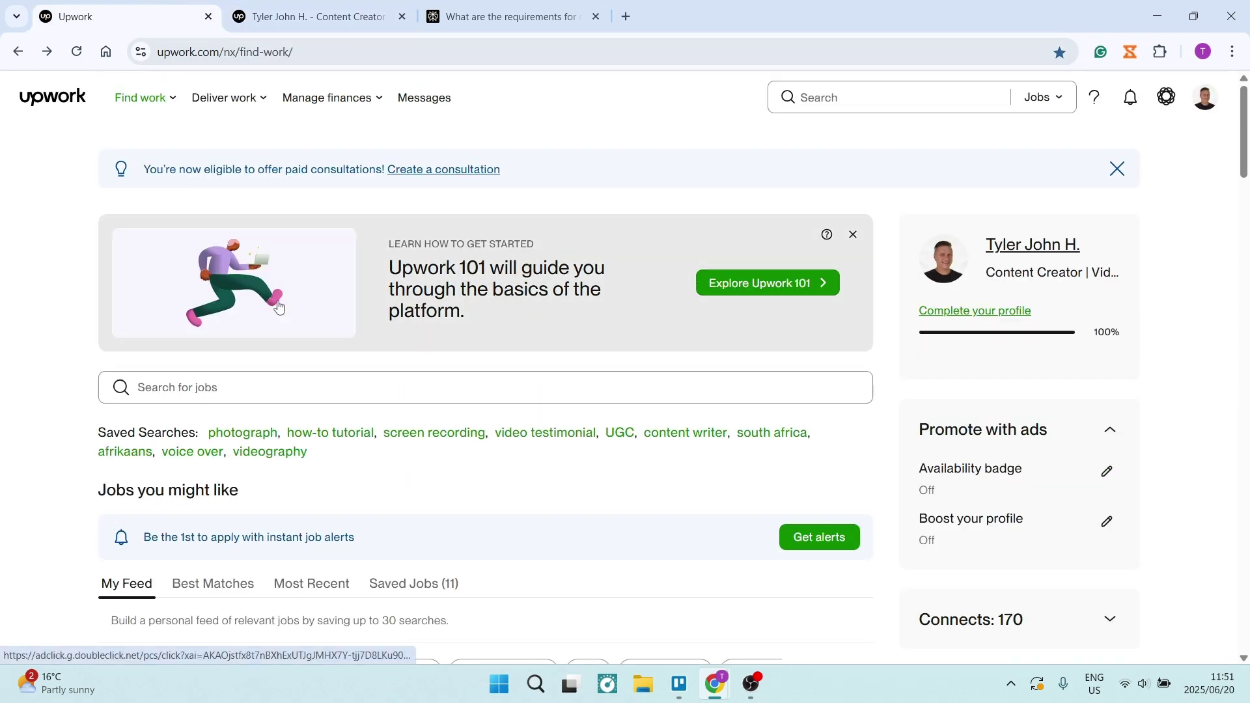
pyautogui.scroll(-10, 321, 349)
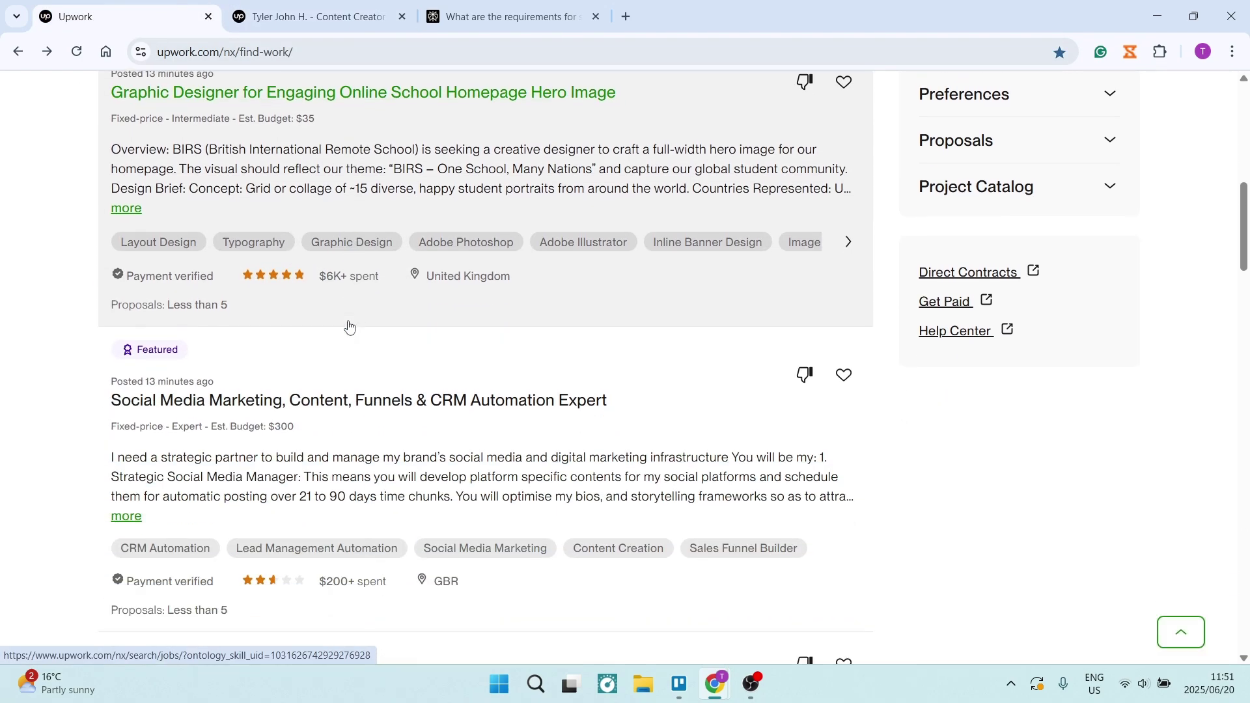
pyautogui.scroll(-3, 349, 326)
pyautogui.scroll(6, 348, 327)
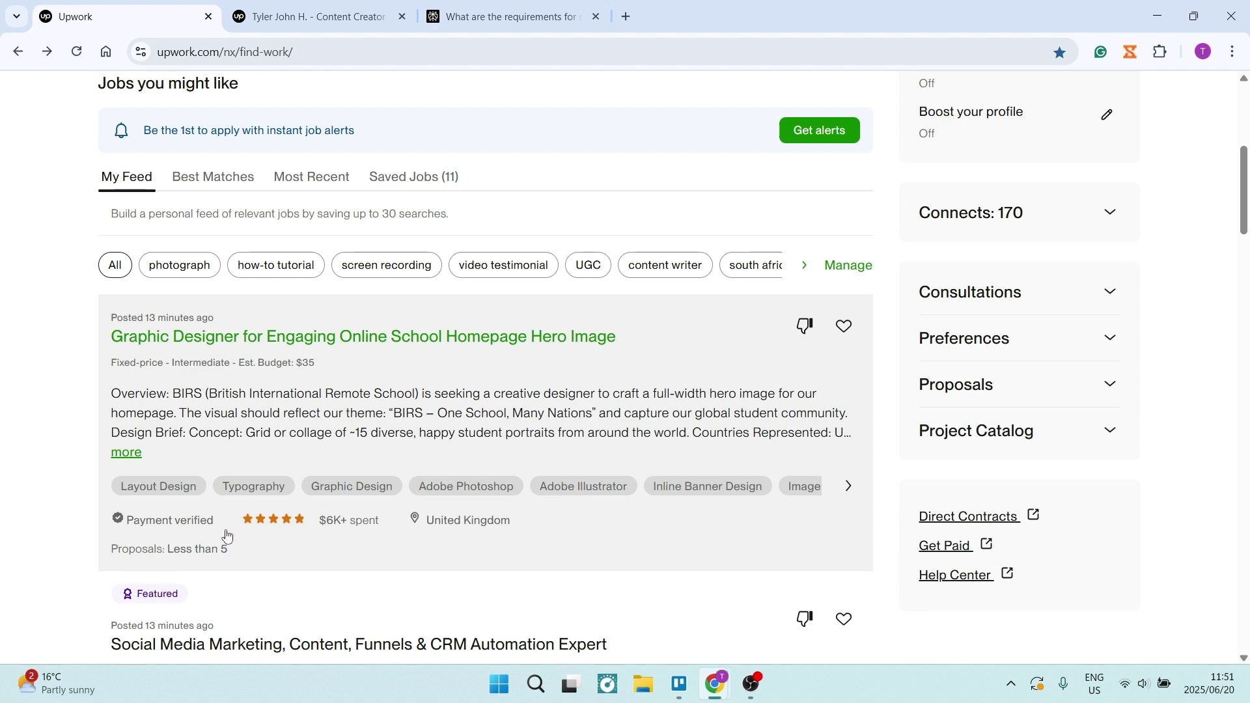
pyautogui.scroll(-1, 238, 567)
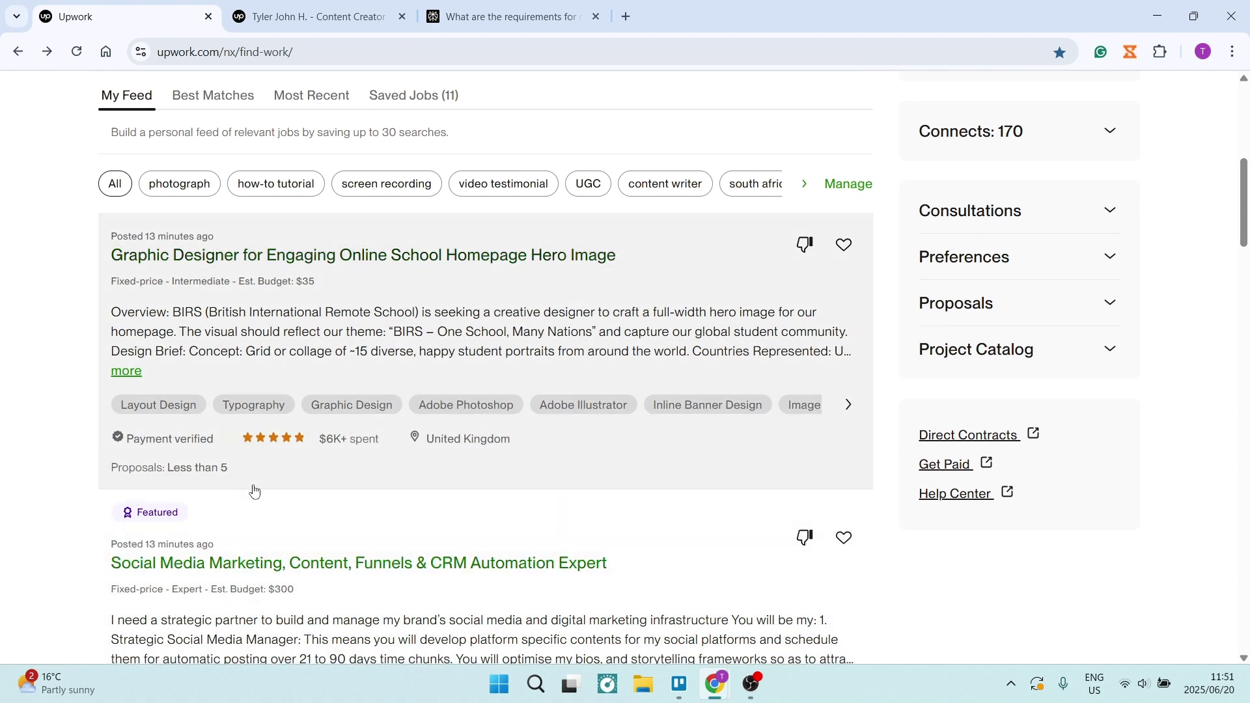
pyautogui.moveTo(246, 480); pyautogui.dragTo(107, 482)
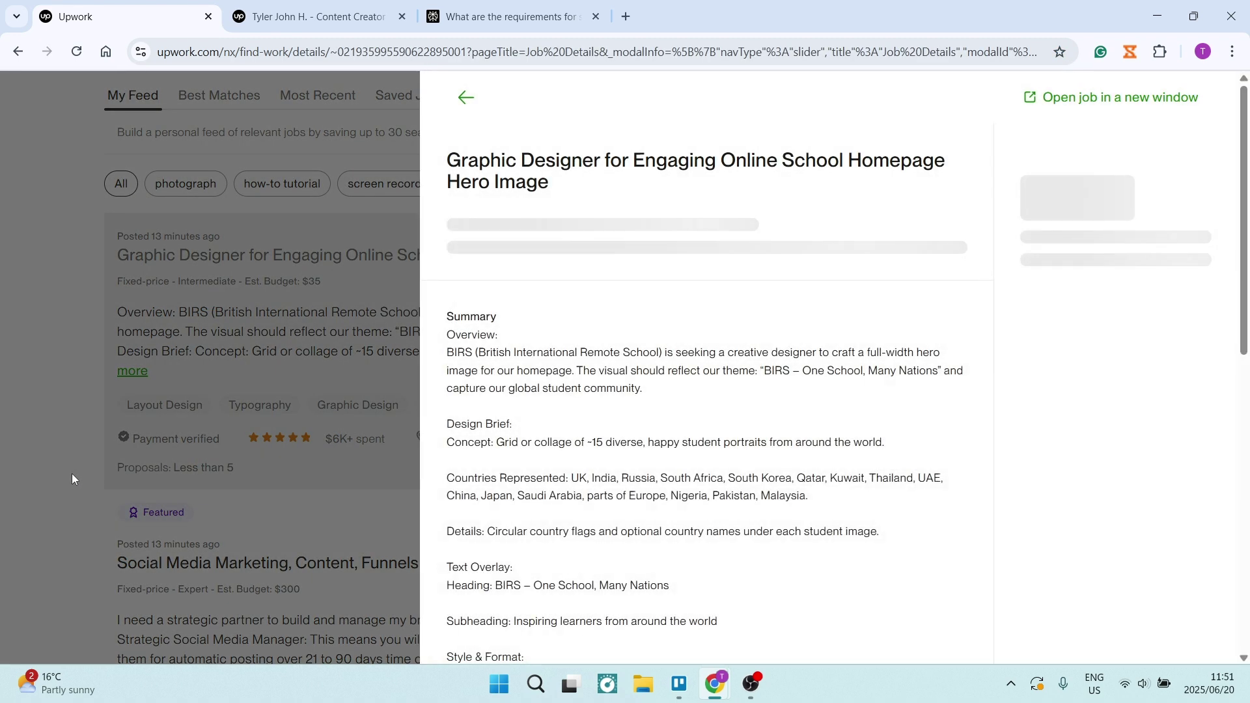
pyautogui.click(72, 474)
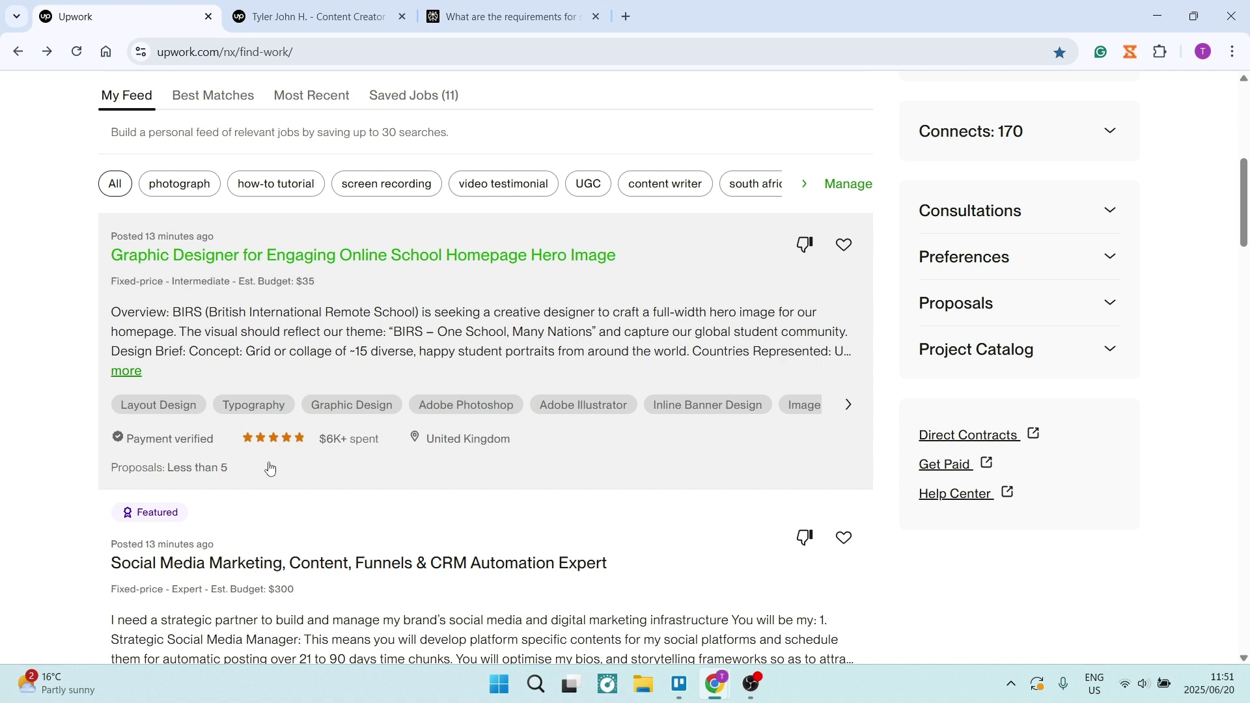
# Compare the profile's Employment history section with the job posts listed in My Feed
pyautogui.click(350, 18)
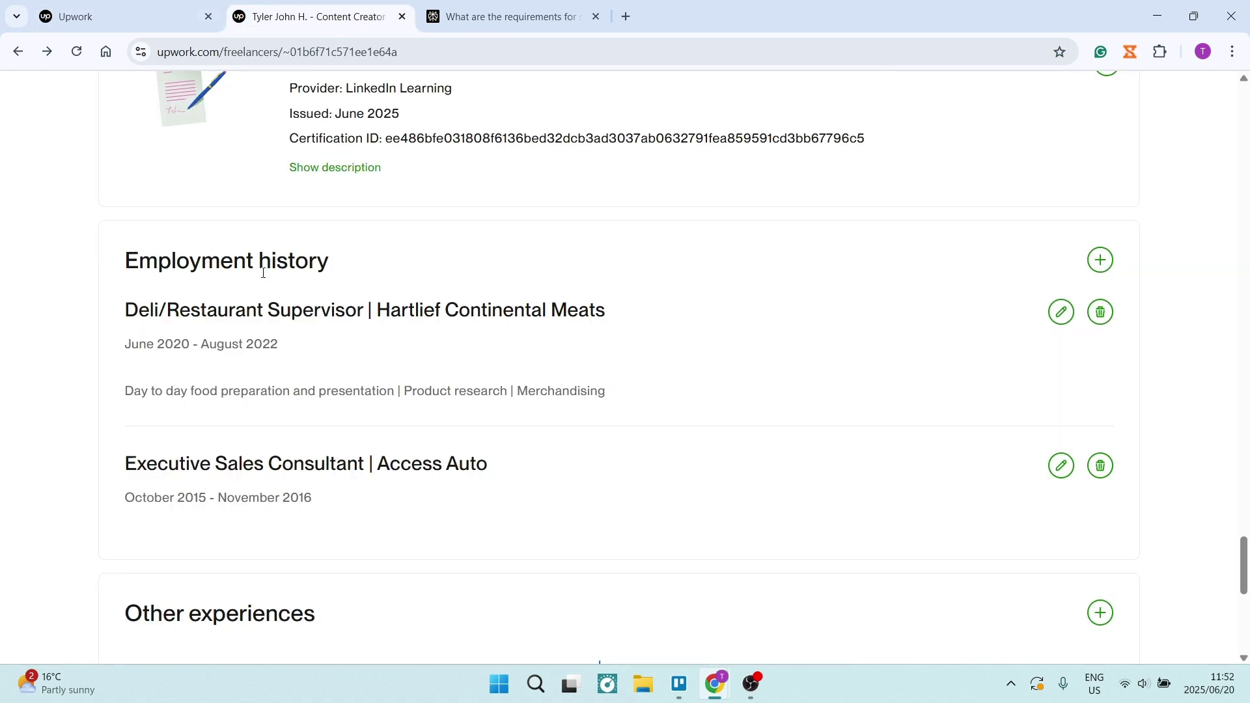
pyautogui.moveTo(347, 274); pyautogui.dragTo(121, 268)
pyautogui.click(50, 266)
pyautogui.click(148, 20)
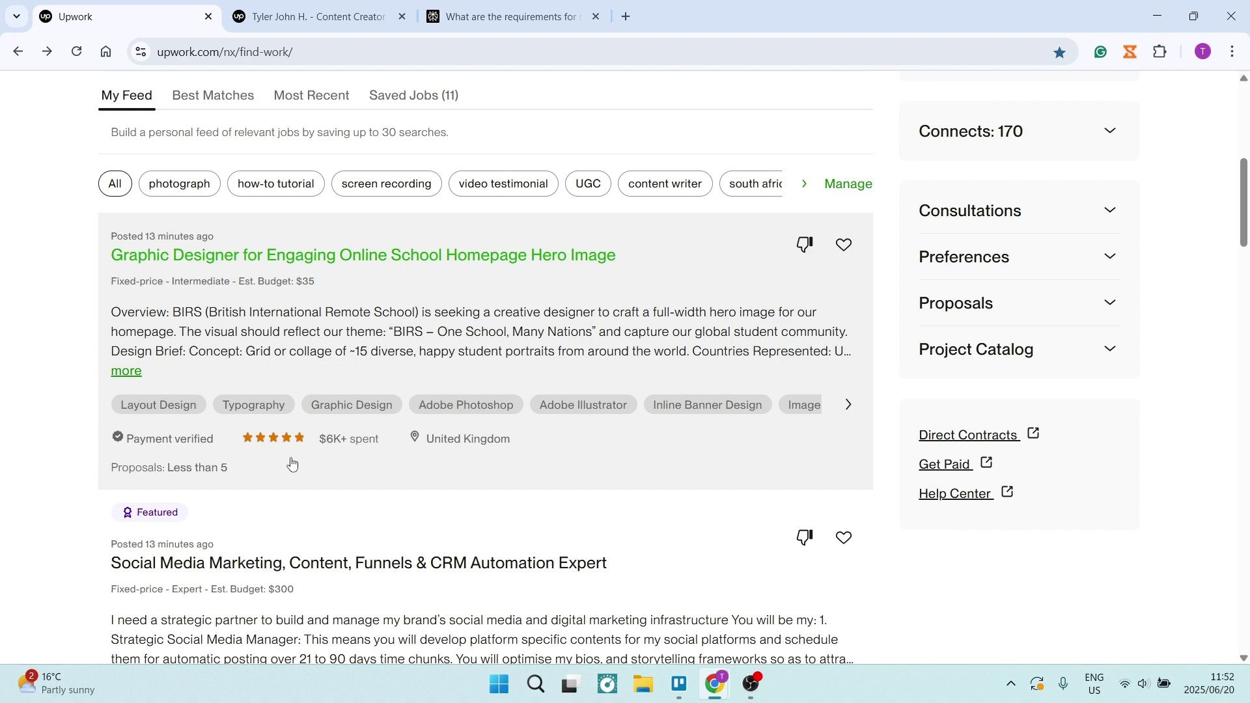
pyautogui.scroll(-4, 291, 464)
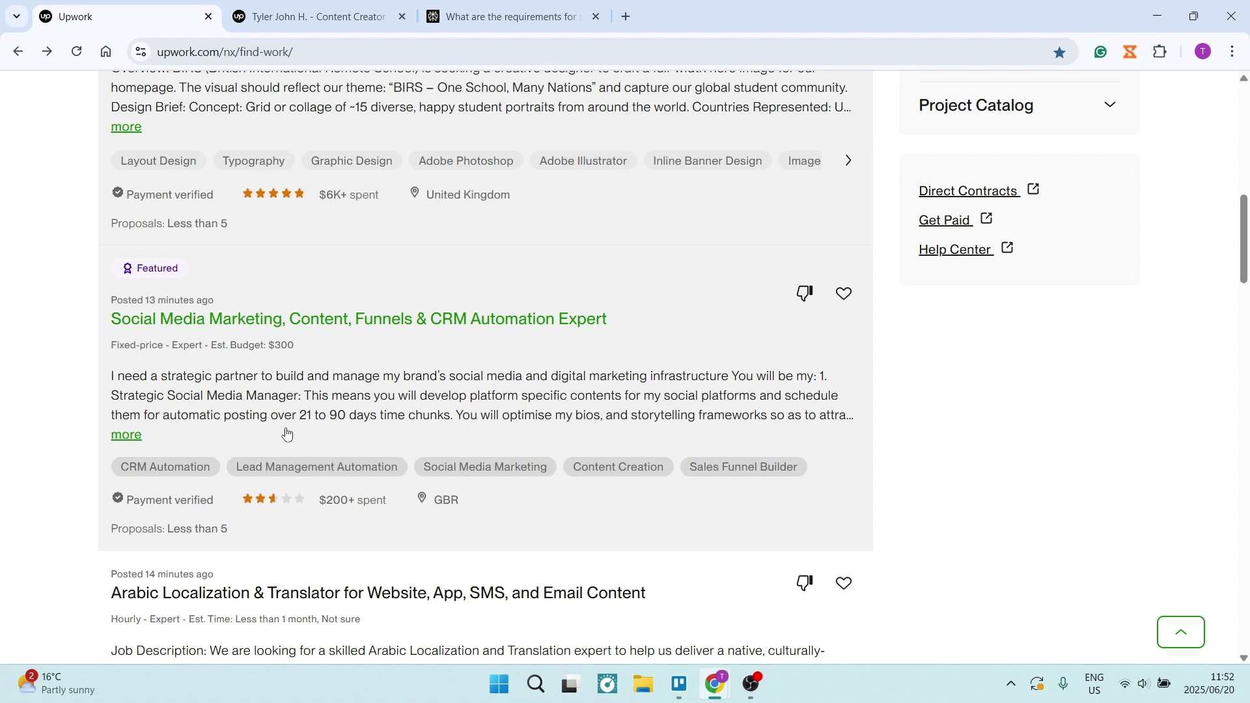
pyautogui.hotkey('ctrl', 'Tab')
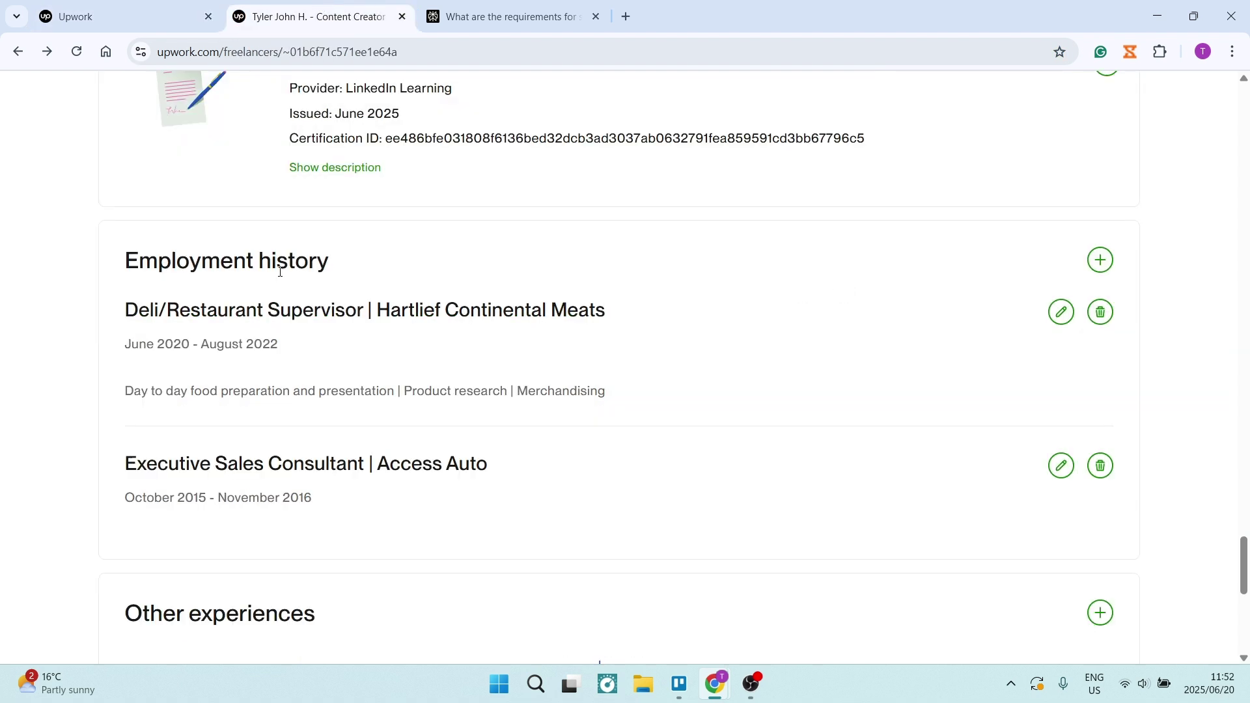
pyautogui.moveTo(337, 270); pyautogui.dragTo(126, 260)
pyautogui.click(89, 267)
pyautogui.click(122, 18)
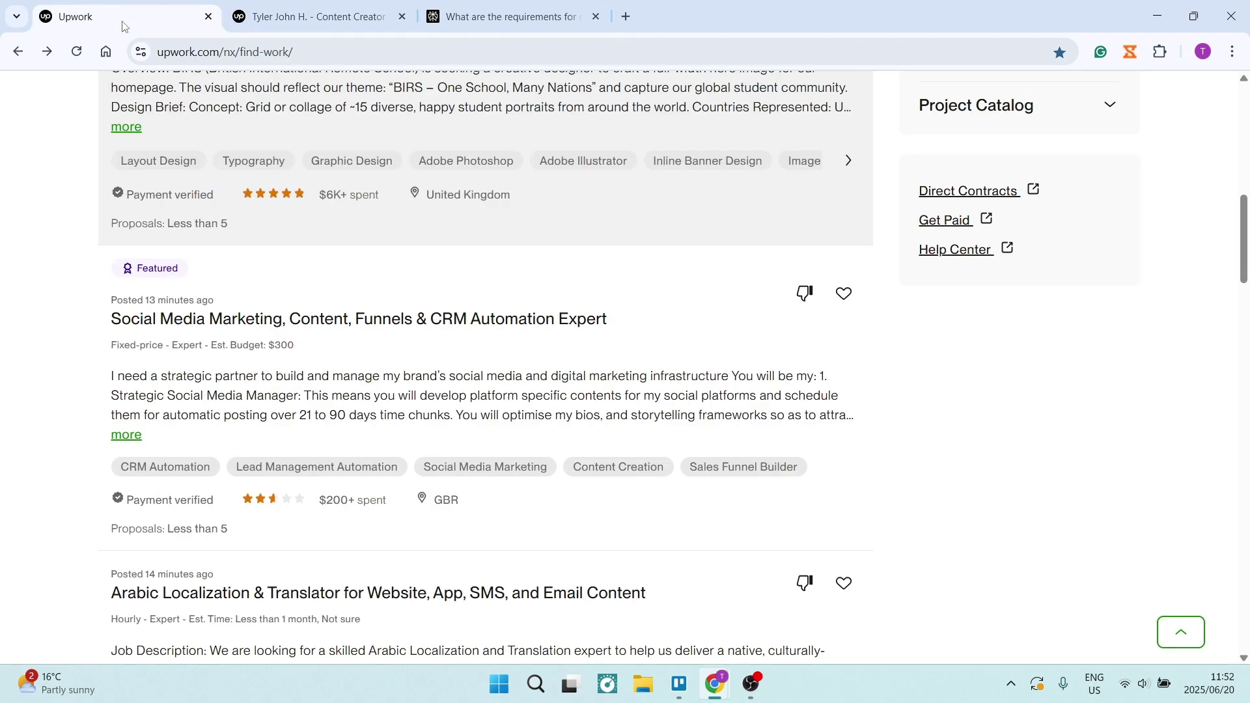